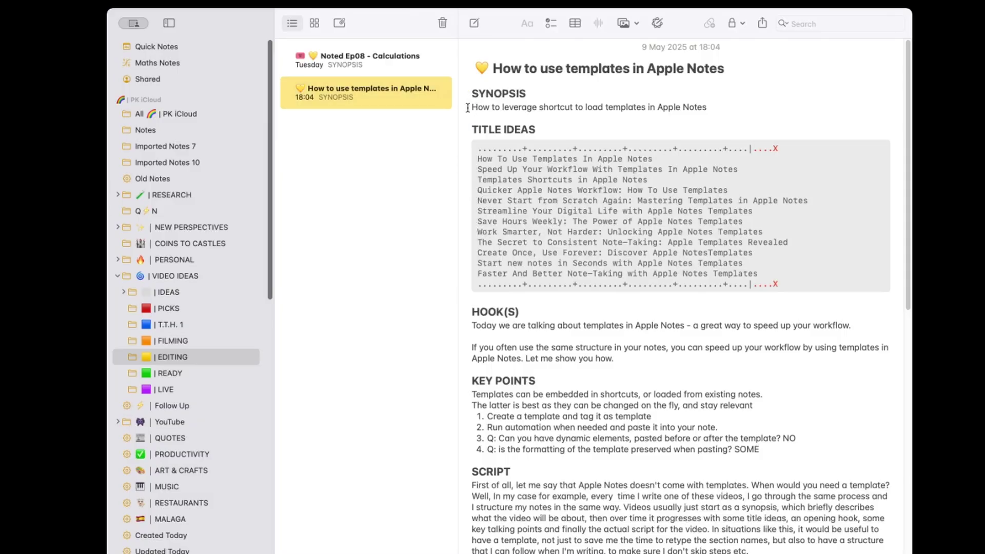
Review the template note's SYNOPSIS line, monospaced TITLE IDEAS block, KEY POINTS and SCRIPT headings.
click(502, 96)
drag(472, 107, 768, 103)
click(769, 103)
drag(480, 150, 558, 321)
click(513, 299)
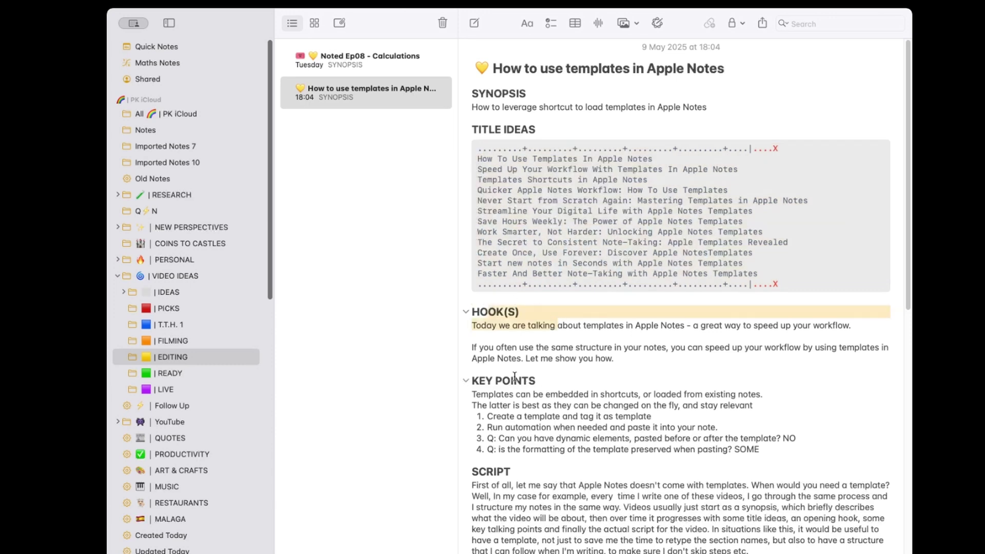
drag(472, 381, 581, 380)
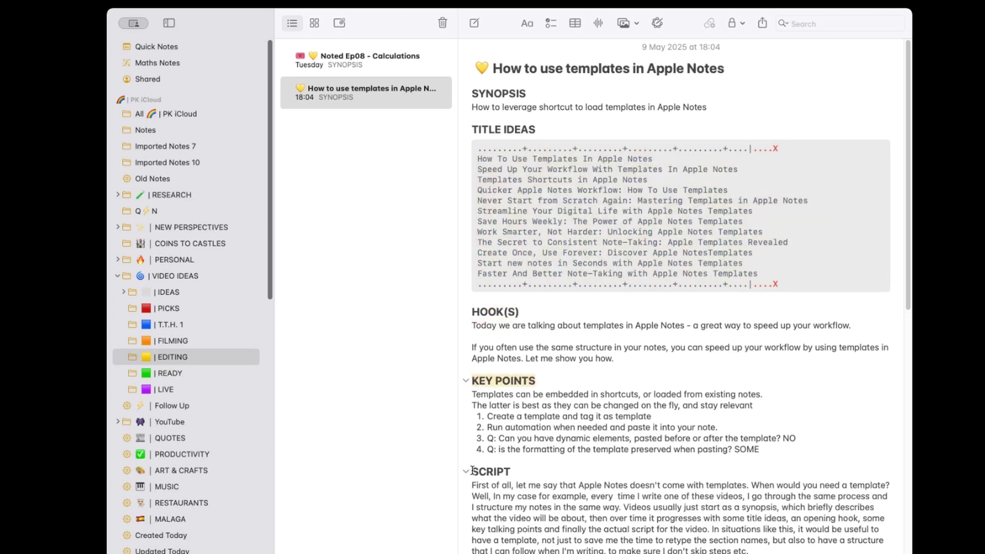
drag(472, 470, 628, 471)
click(635, 471)
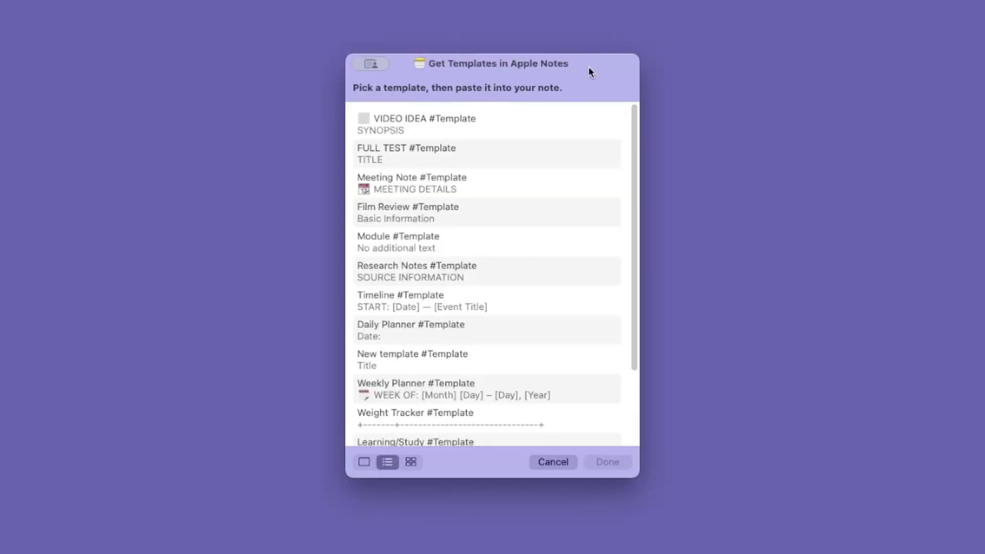
Choose VIDEO IDEA #Template in the Get Templates shortcut.
click(469, 126)
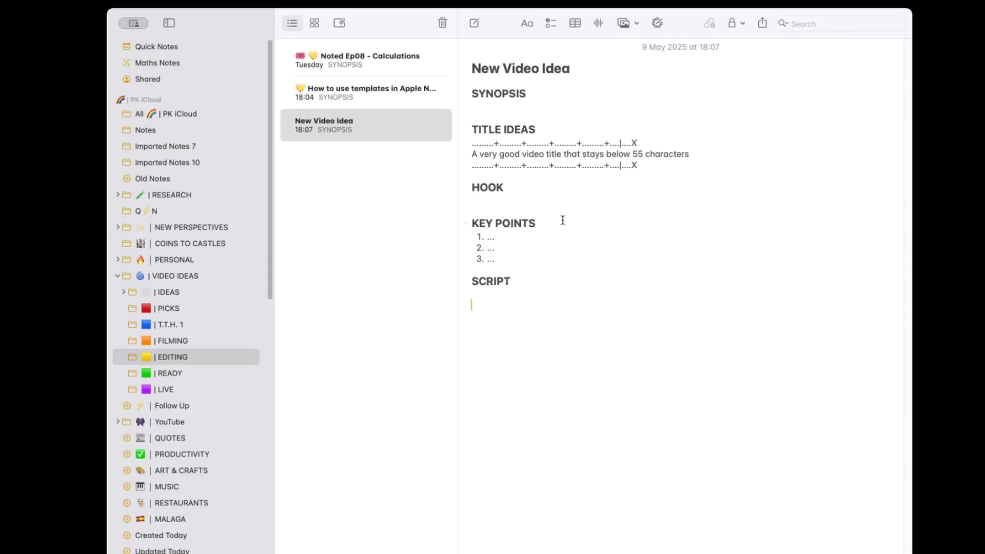
Make the three TITLE IDEAS lines Monostyled again.
drag(457, 164, 460, 143)
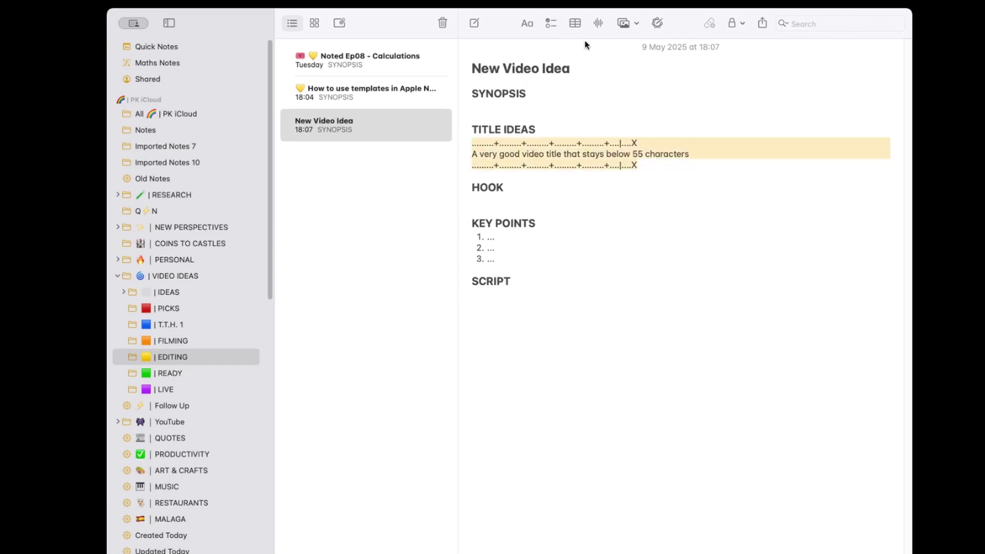
click(527, 23)
click(542, 139)
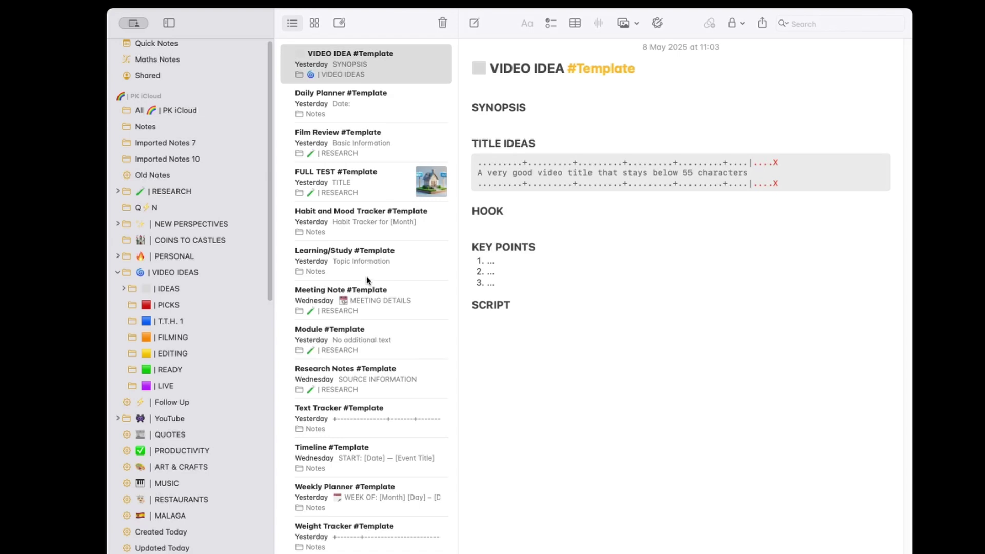
Open Meeting Note, move Learning/Study into its own window, and select Habit and Mood Tracker.
click(397, 306)
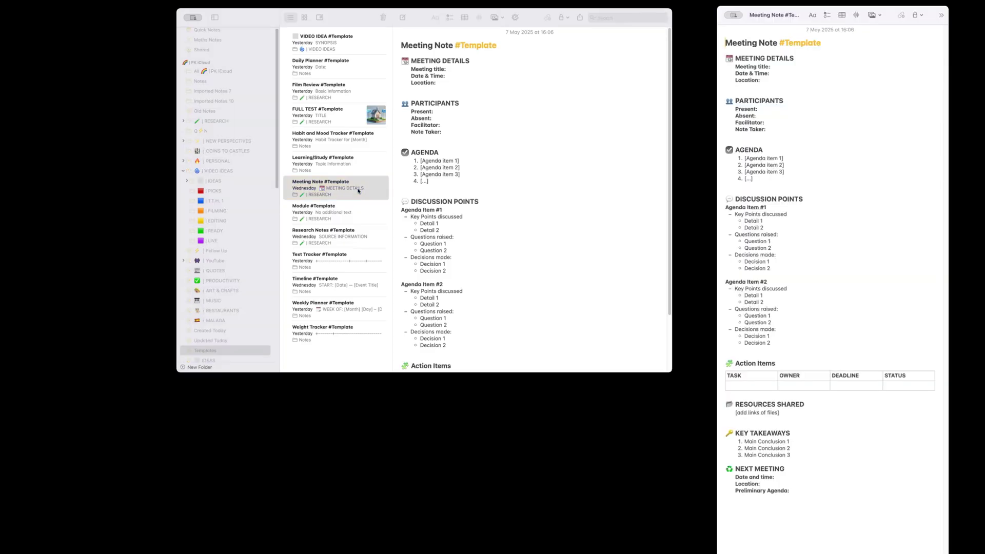
double_click(376, 165)
click(354, 144)
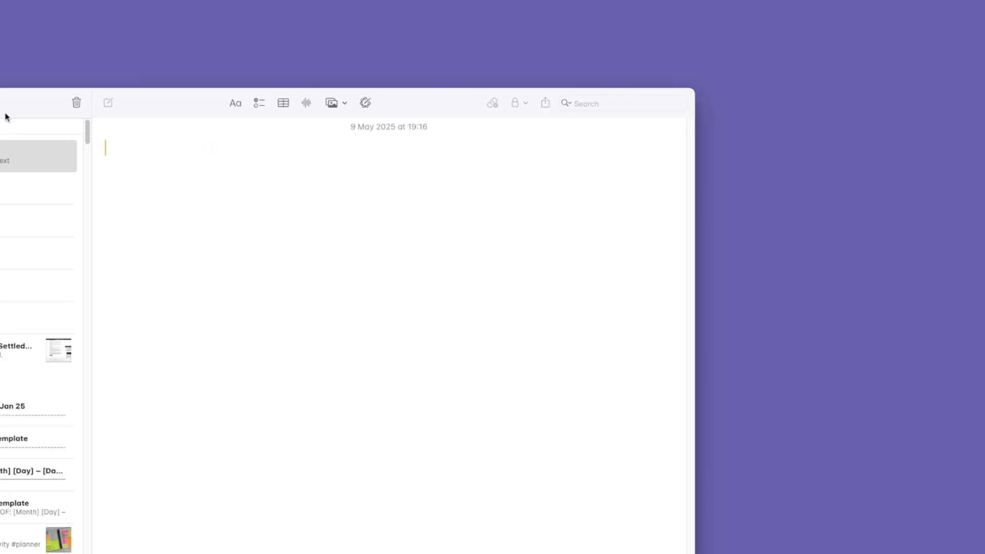
Title the new note 'New Note #Template' in its own window, accepting the #Template tag.
double_click(9, 158)
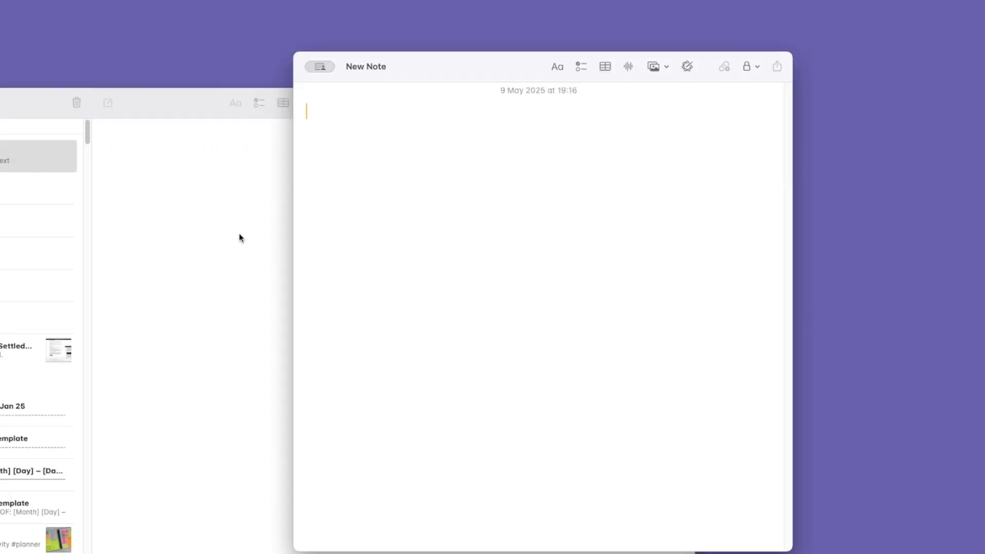
text(New No)
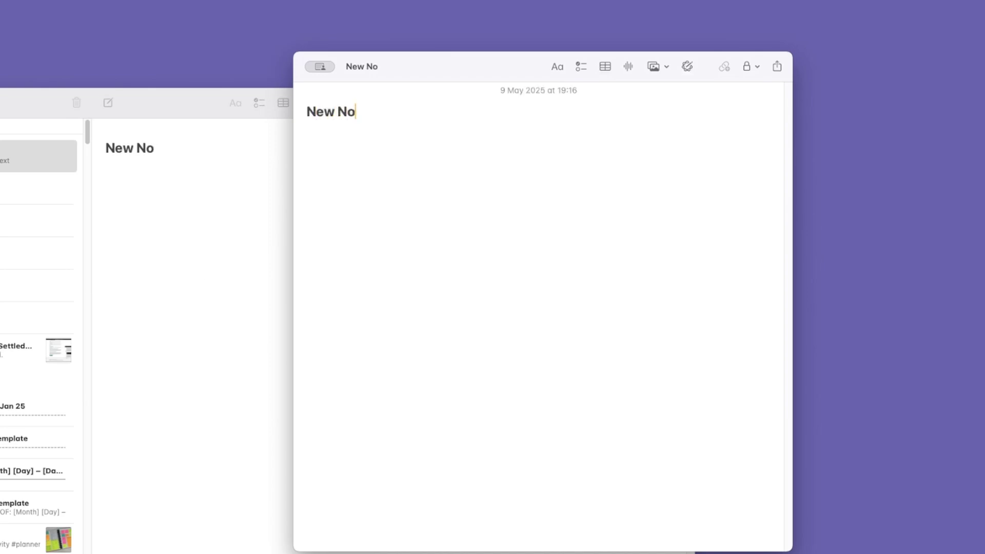
text(te #te)
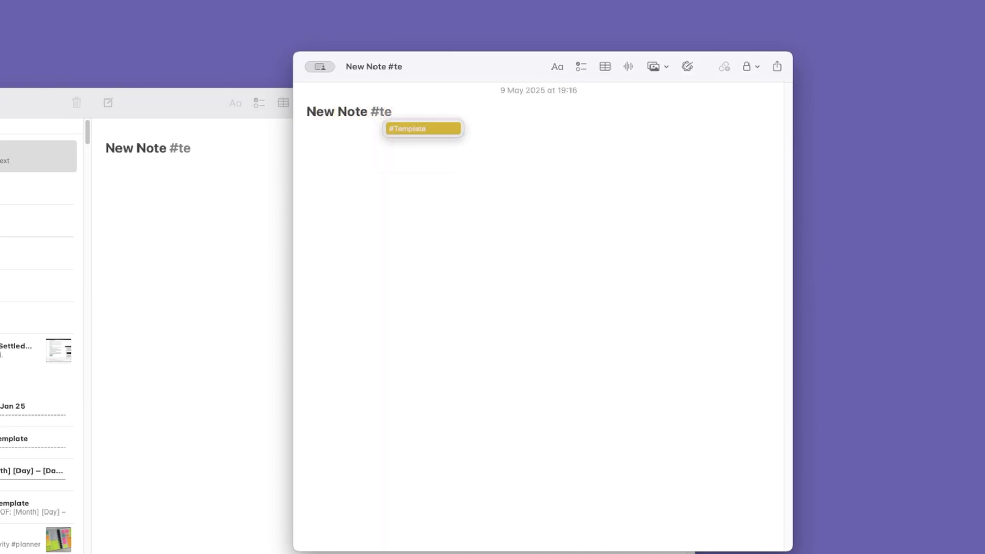
key(Return)
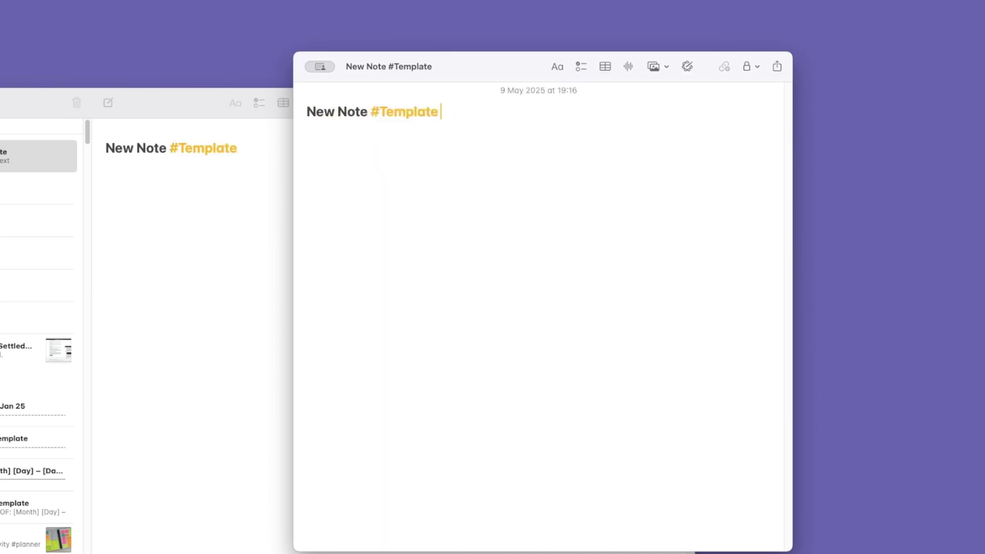
Add a heading-styled 'Heading', then 'Some text here', 'Another heading' and 'Some more text'.
key(Return)
text(Heading)
key(super+shift+h)
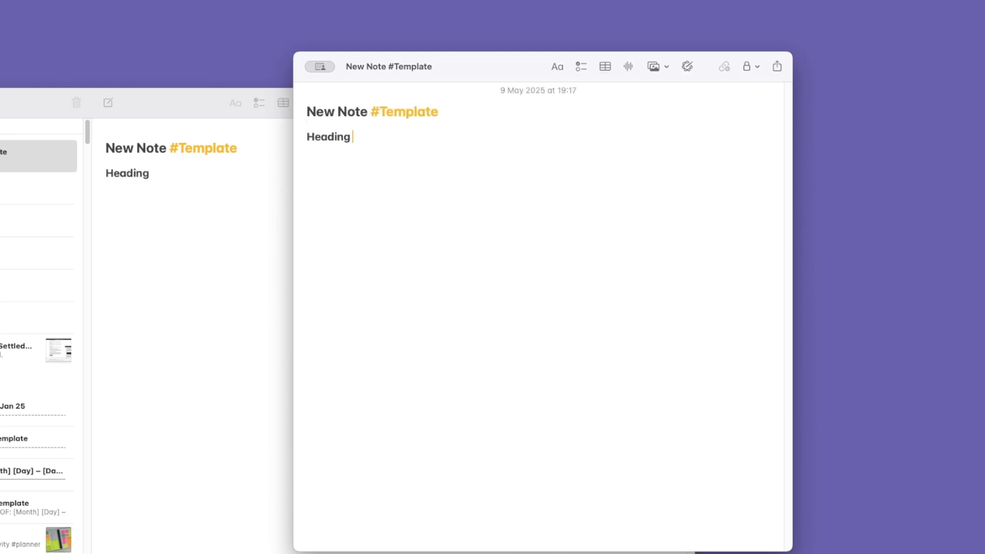
text(Some text here )
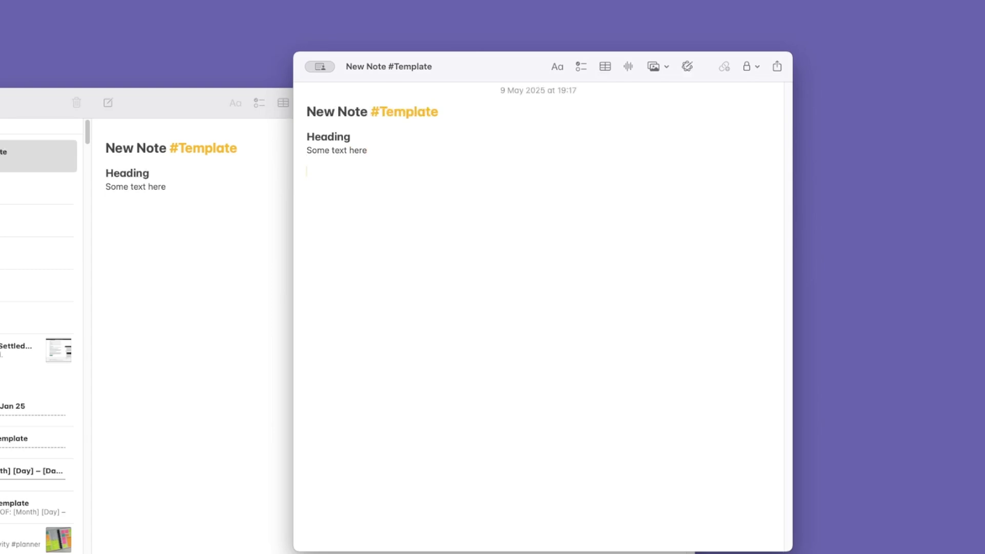
text(Another head)
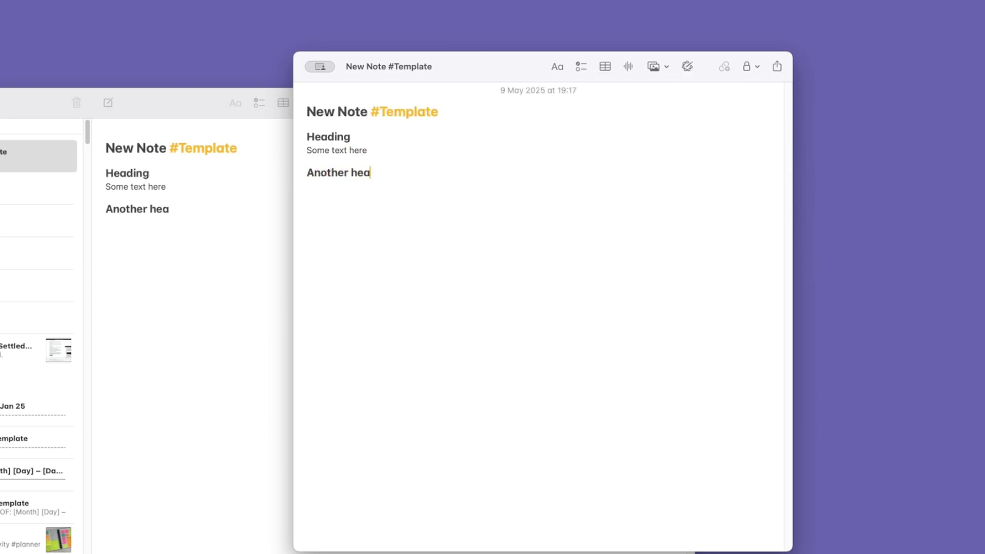
text(ing Some more text)
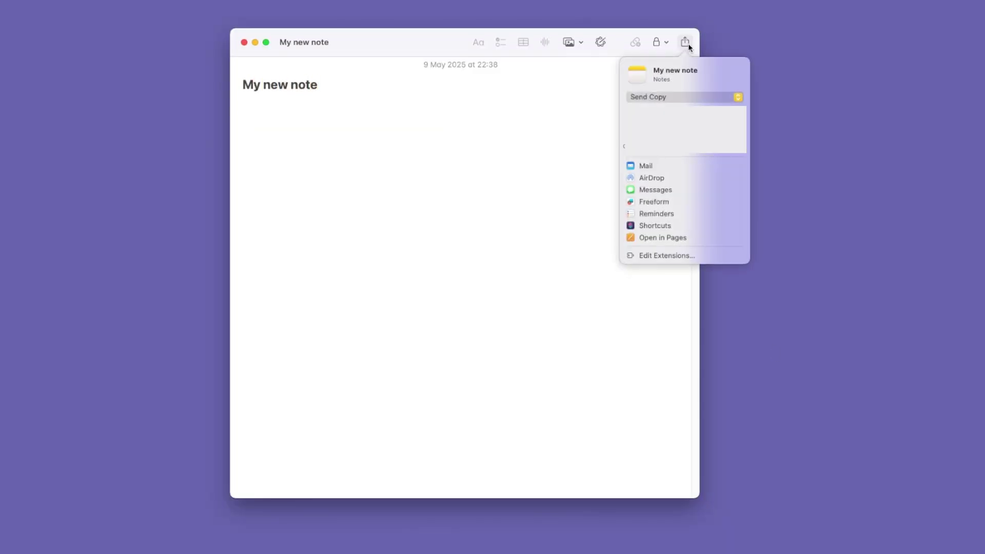
Run Get Templates in Apple Notes from Share, pick New Note #Template, and paste it in.
click(688, 225)
click(532, 128)
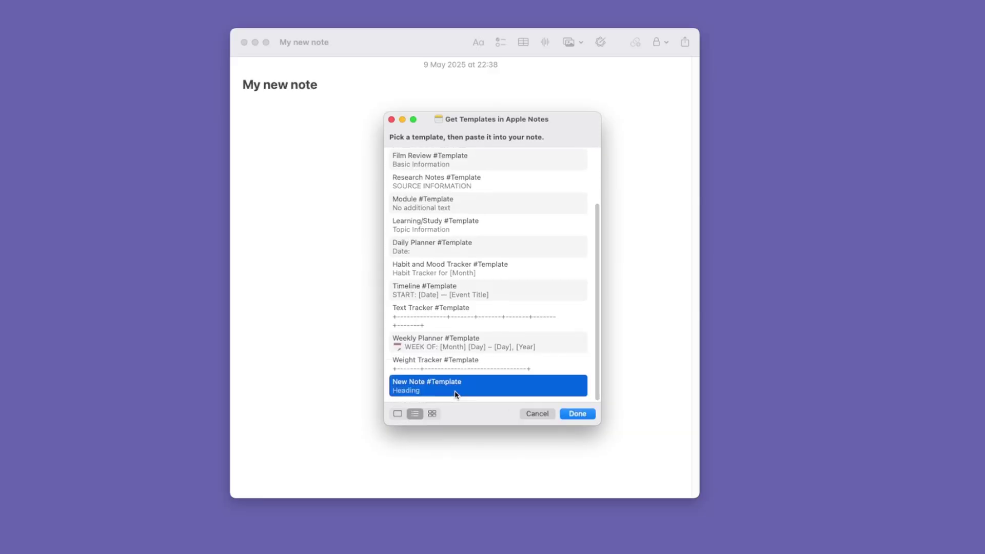
click(567, 417)
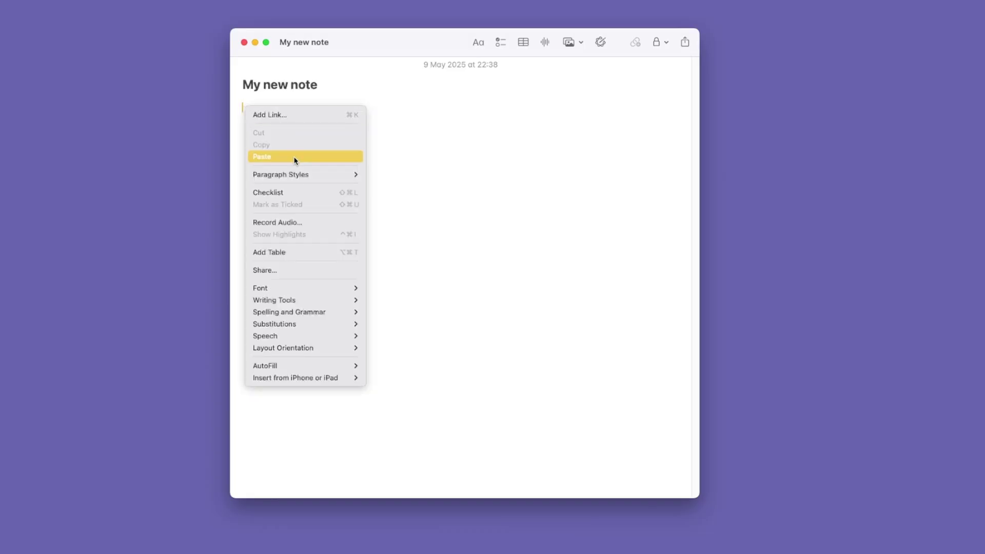
click(295, 157)
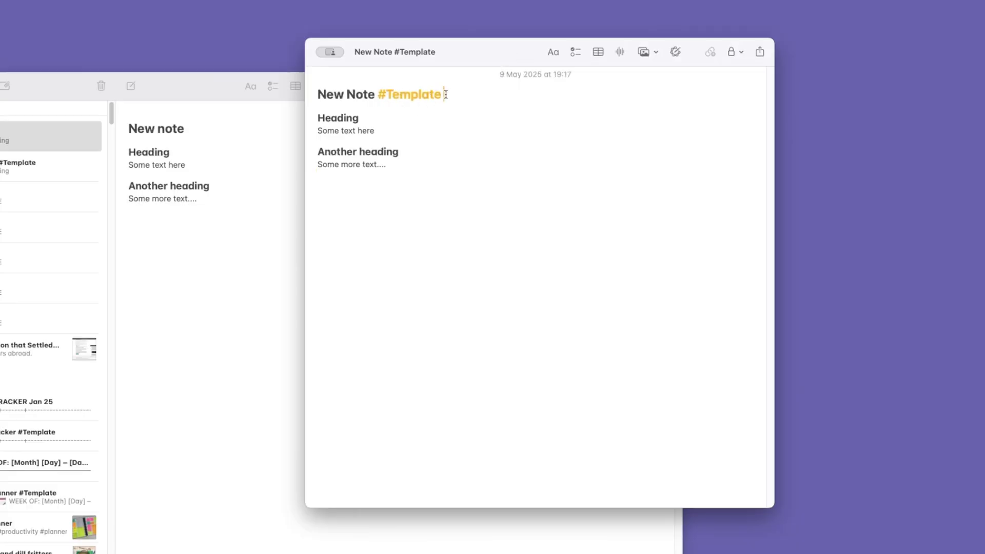
Select the 'New Note #Template' title line to compare it with the pasted copy.
drag(445, 94, 309, 90)
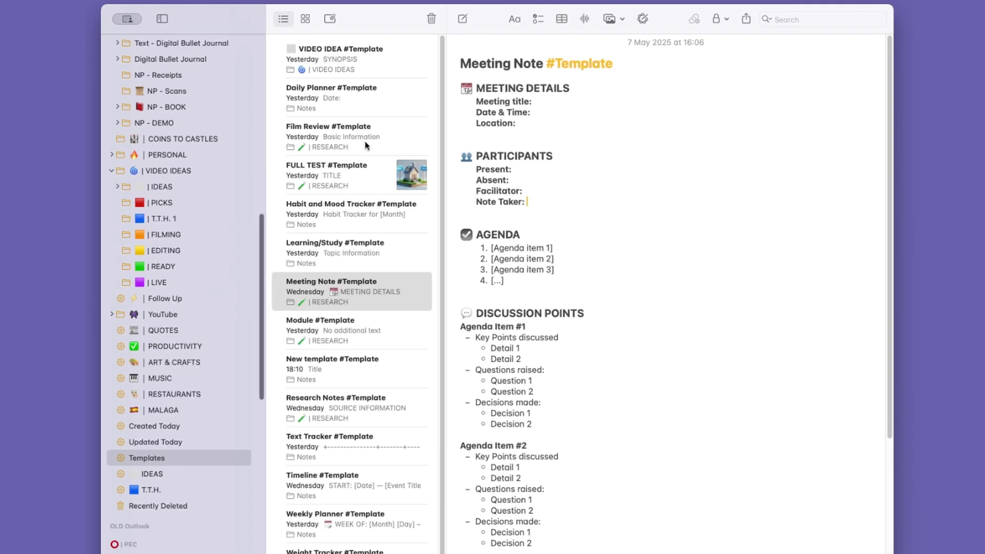
Open the Daily Planner #Template and inspect the first water-intake circle.
click(354, 94)
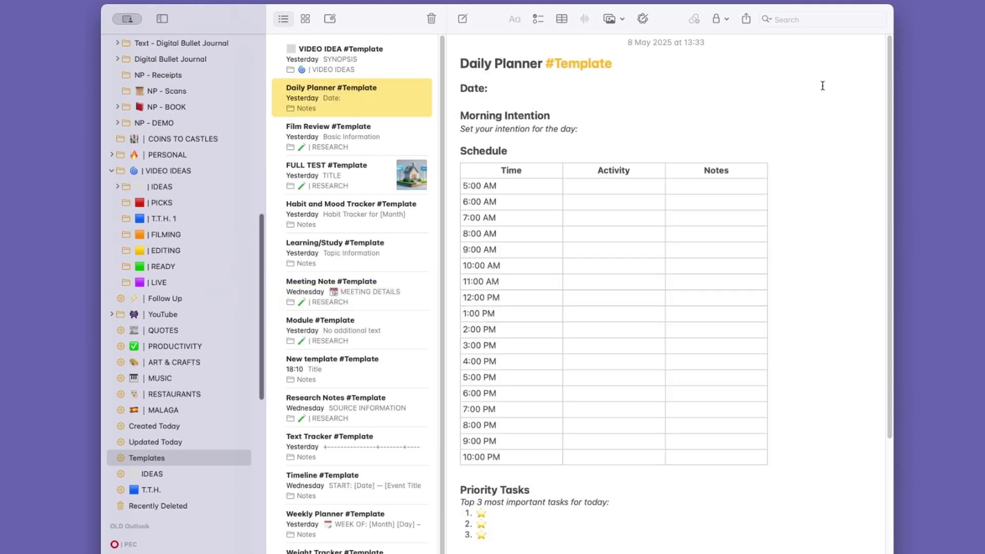
drag(892, 74, 900, 216)
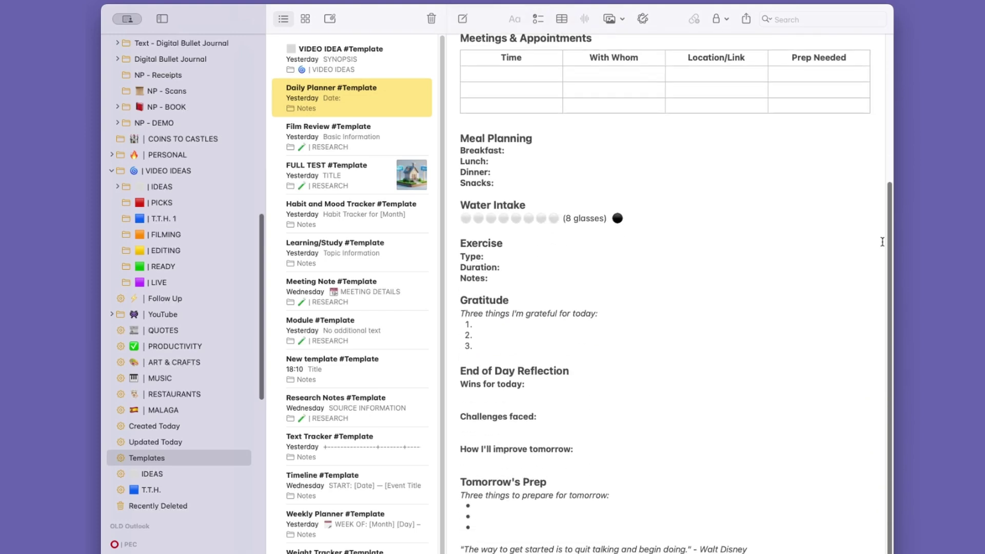
drag(457, 216, 560, 218)
click(608, 237)
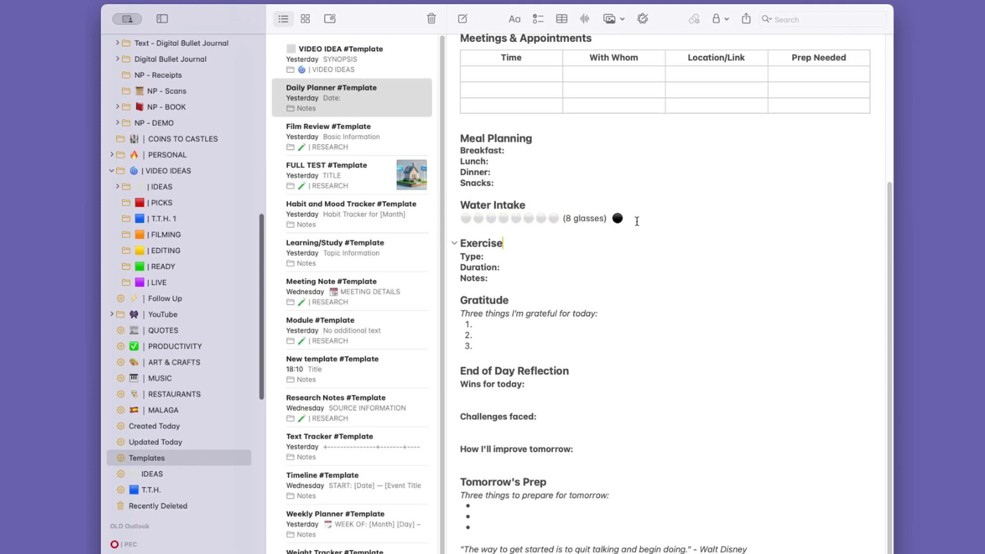
Copy the black circle after (8 glasses) and paste it over the first grey water circle.
drag(615, 218, 606, 217)
right_click(619, 218)
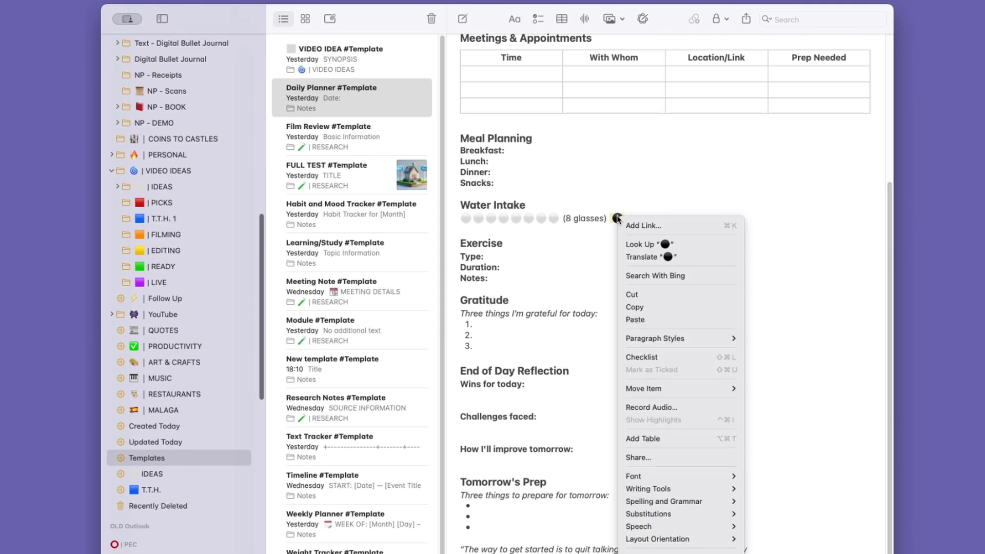
click(641, 304)
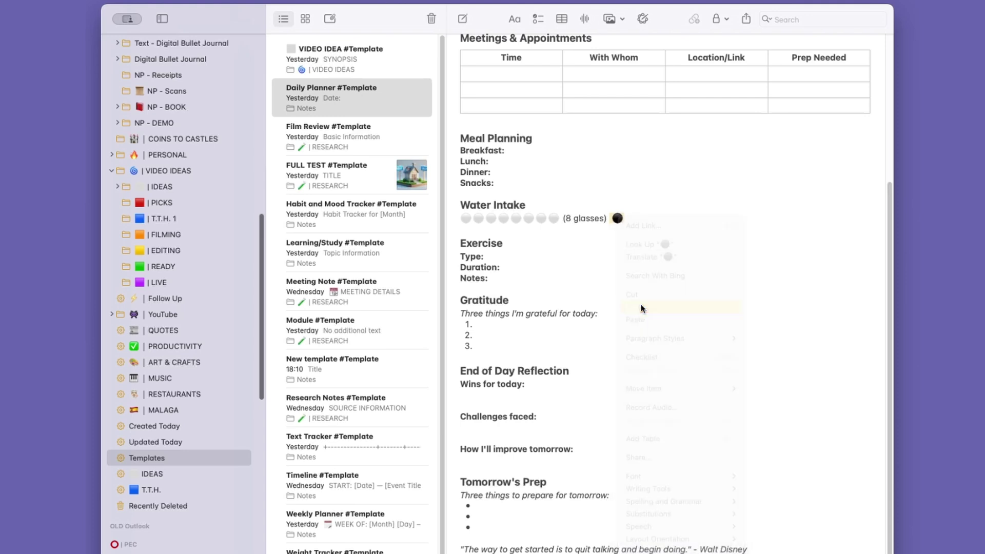
drag(461, 216, 473, 216)
right_click(467, 219)
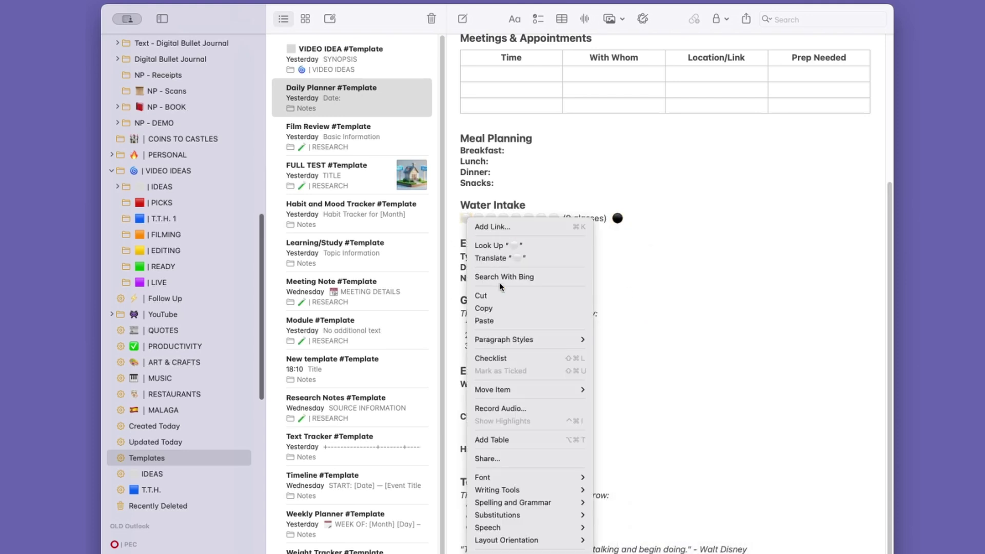
click(500, 316)
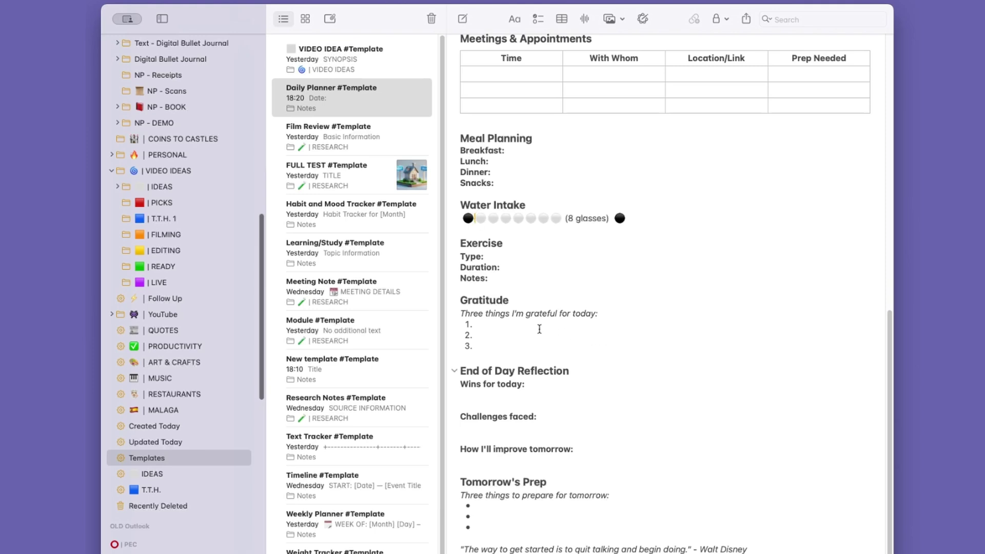
Browse the Film Review and Habit and Mood Tracker templates, selecting the Mood Key line.
click(387, 145)
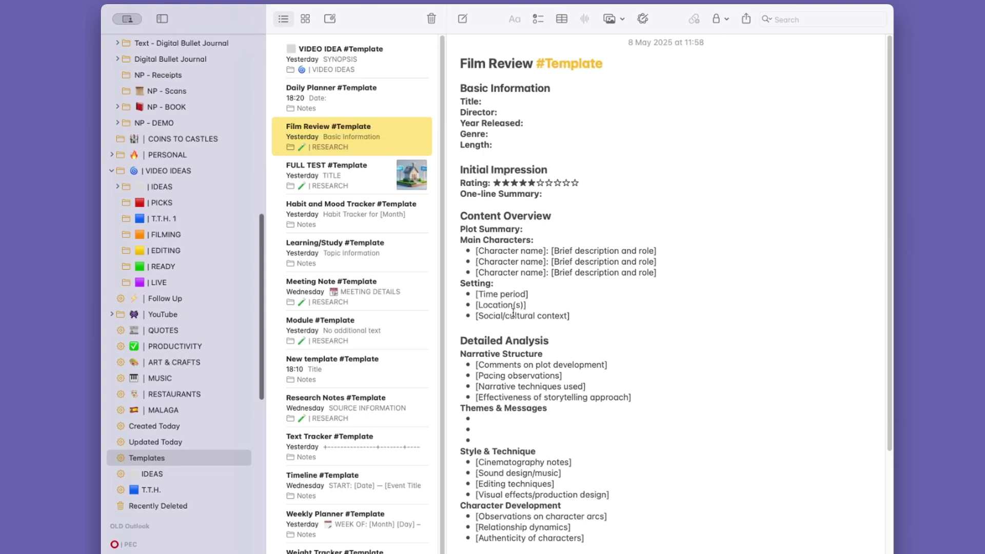
scroll(568, 380, down, 10)
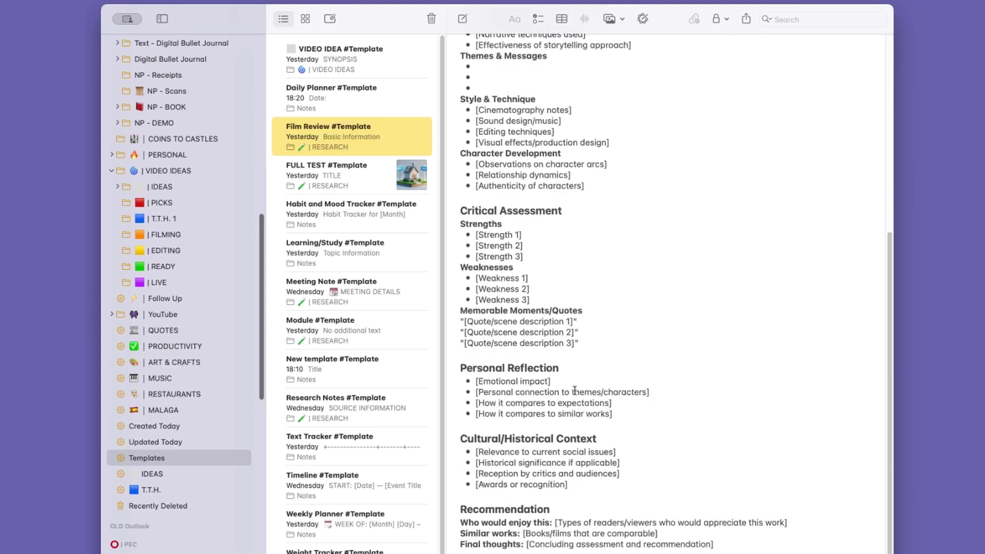
click(379, 226)
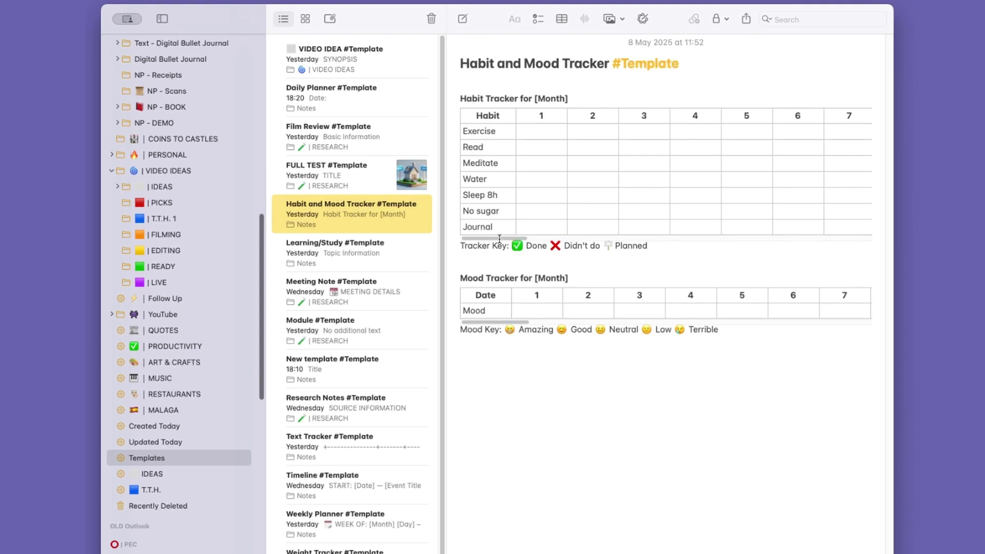
drag(499, 238, 424, 245)
drag(733, 330, 468, 330)
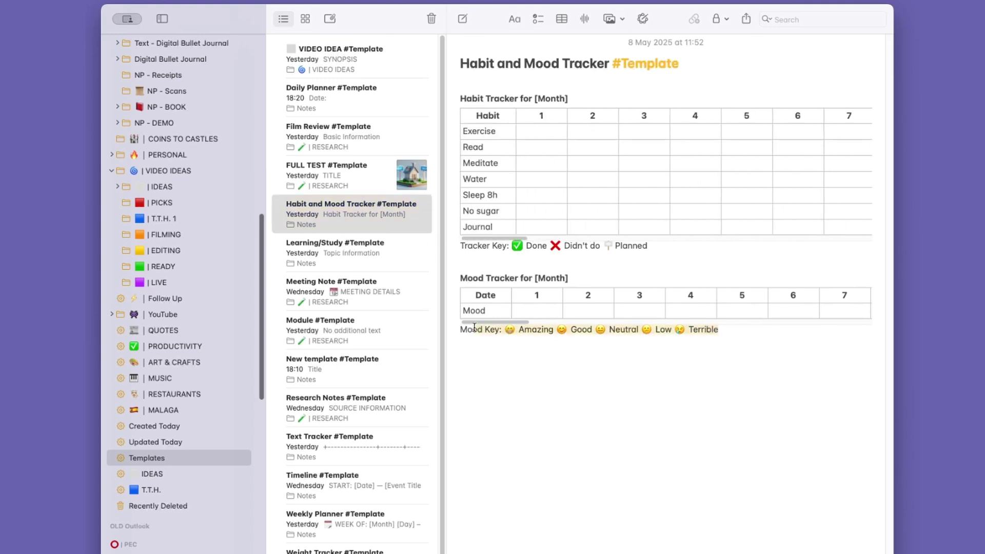
View the Learning/Study, Meeting Note and Research Notes templates, scrolling through Research Notes.
click(400, 251)
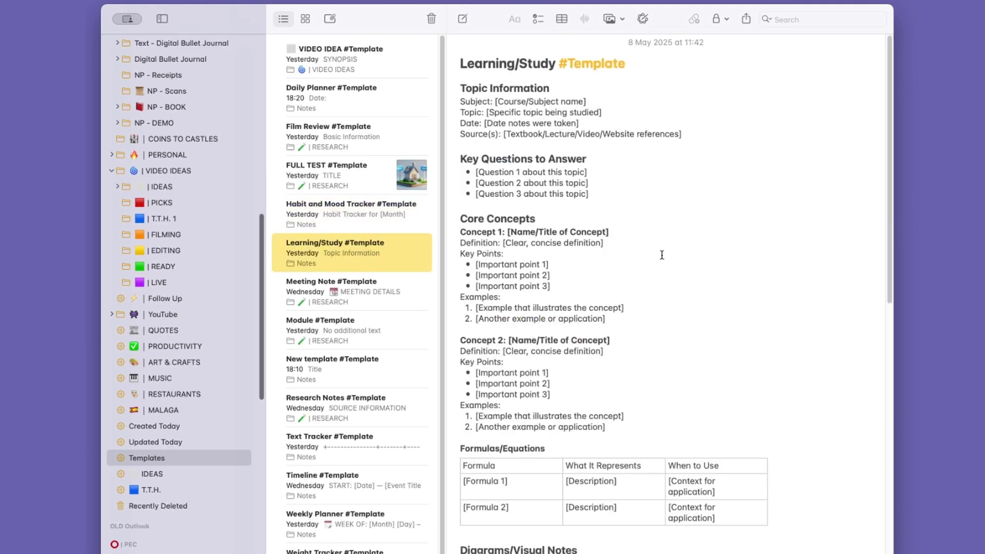
click(385, 300)
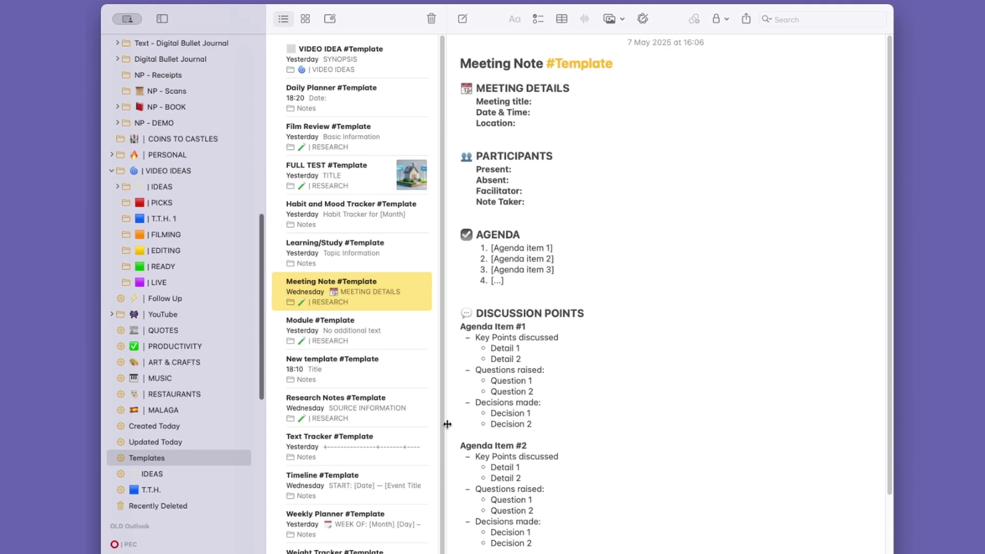
click(427, 418)
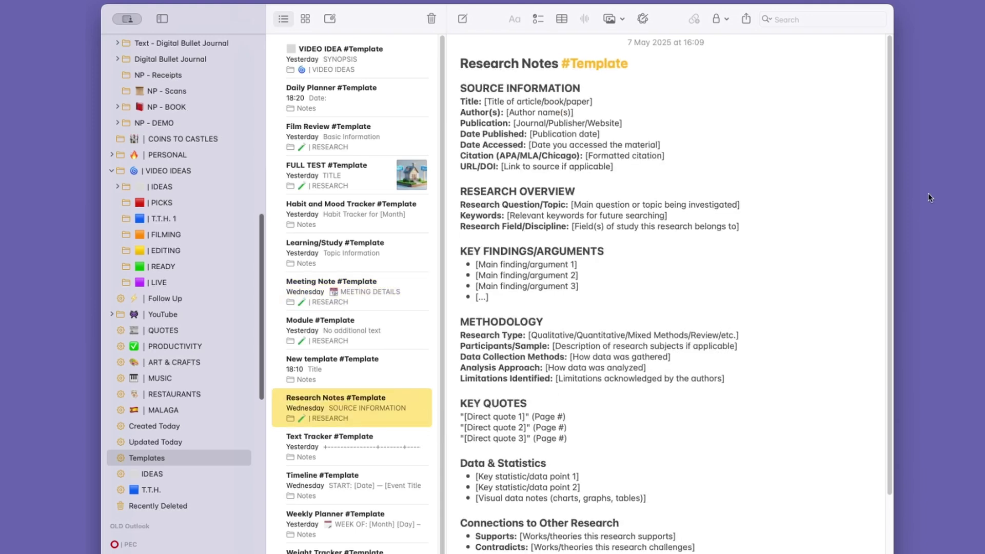
drag(889, 167, 888, 246)
Open the Weekly Planner #Template and place the caret on the blank line above WED.
click(380, 540)
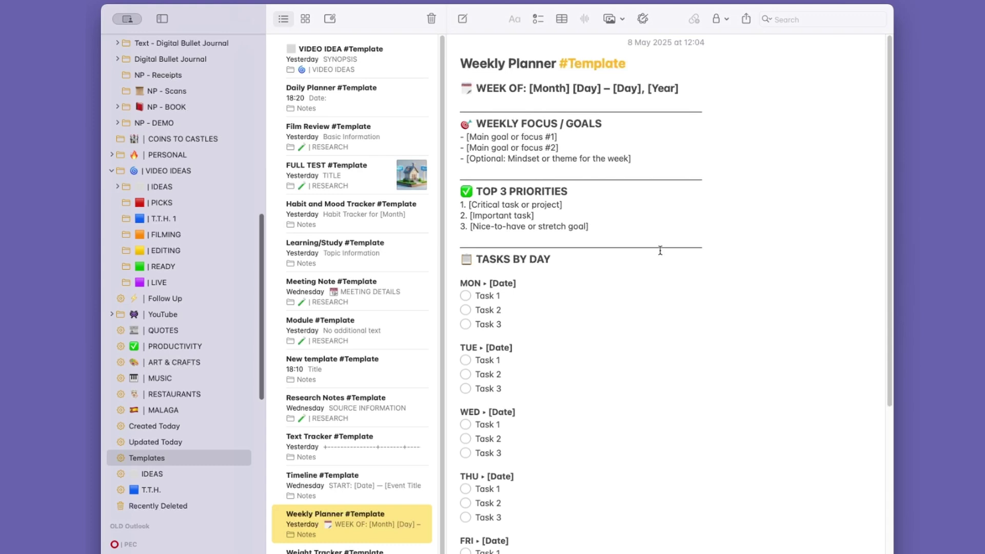
mouse_move(889, 127)
mouse_down()
mouse_move(875, 239)
mouse_move(878, 117)
mouse_up()
click(481, 471)
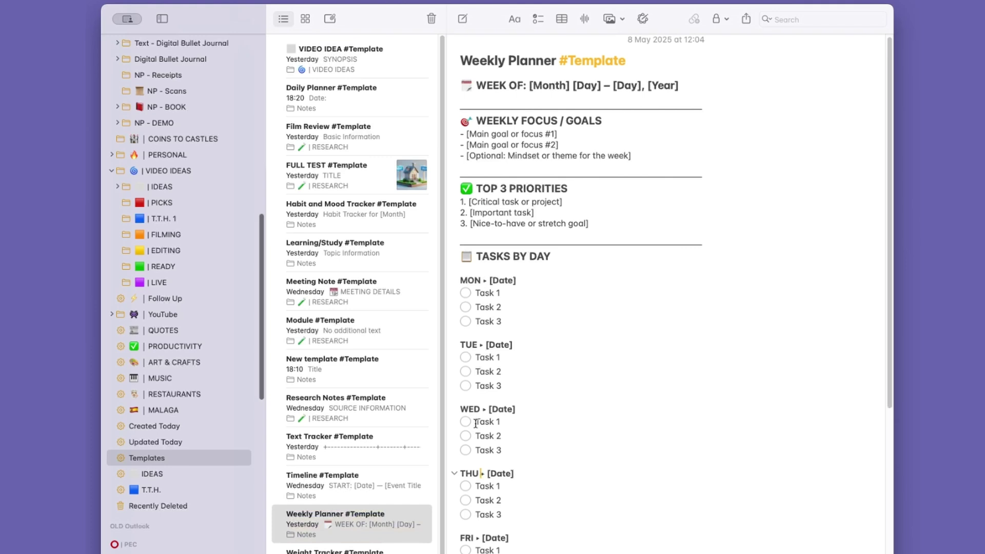
click(476, 399)
Collapse the WED, TUE and MON task sections, then expand all three again.
click(454, 409)
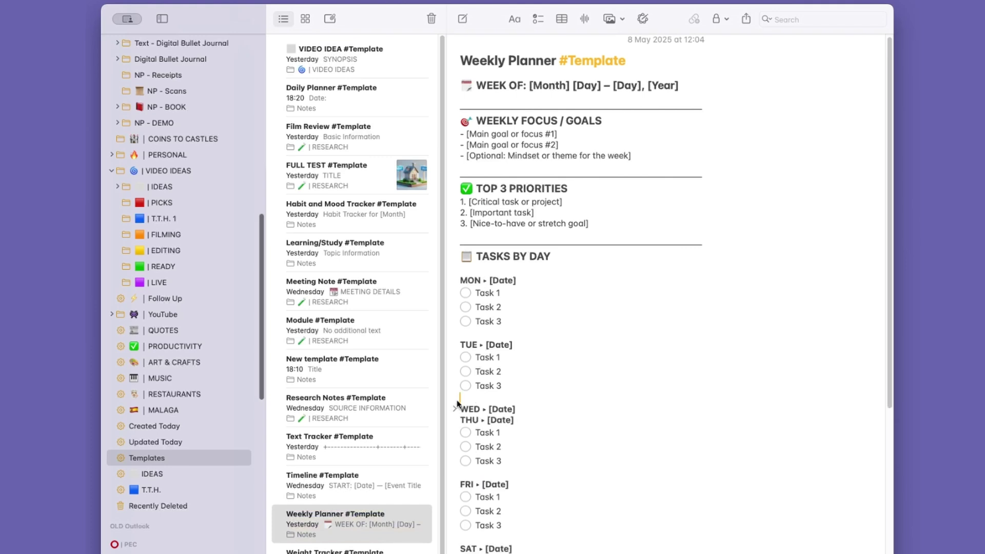
click(454, 346)
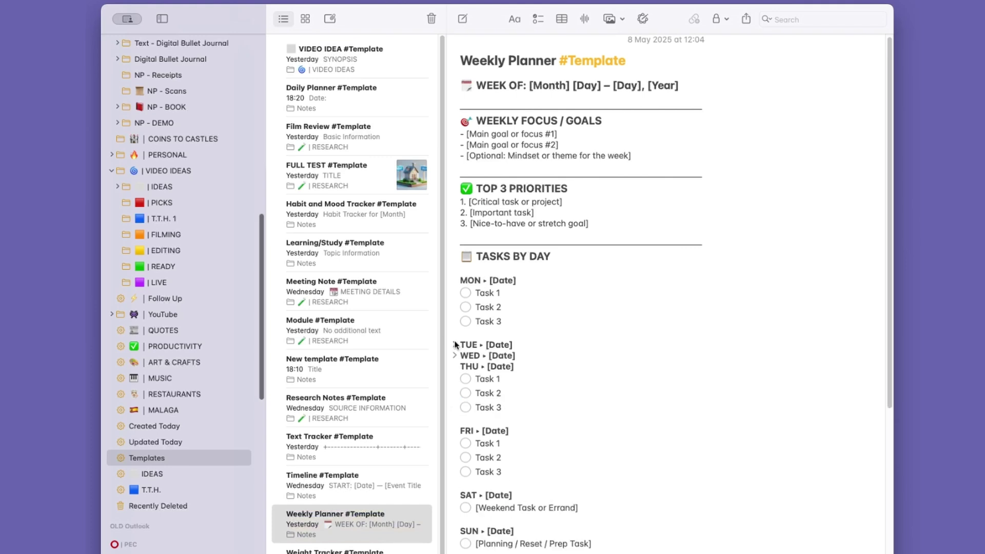
click(455, 281)
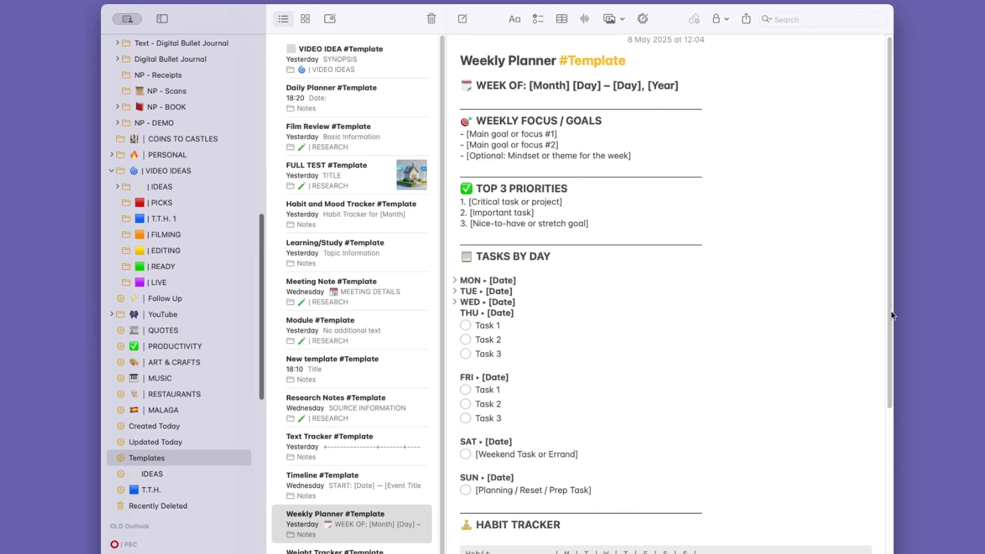
click(454, 301)
click(455, 291)
click(455, 280)
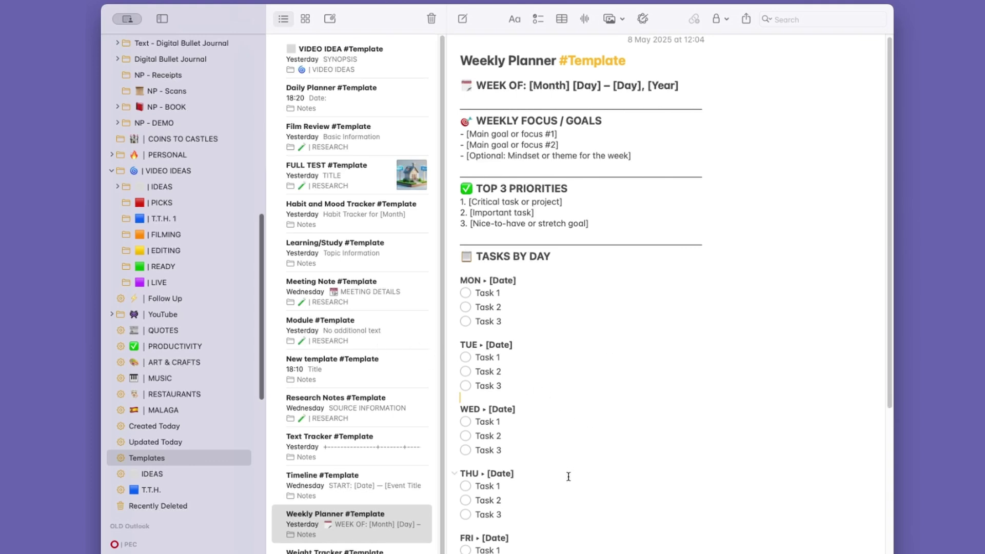
Open the Text Tracker template and select its header row, then its Tracker Key line.
click(349, 450)
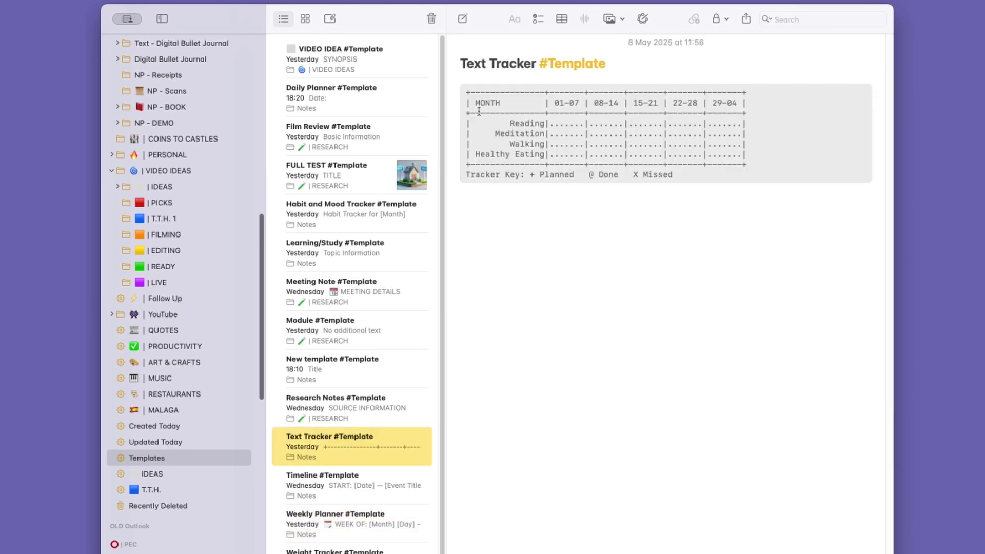
click(478, 102)
drag(478, 99, 770, 97)
click(769, 230)
drag(465, 175, 686, 177)
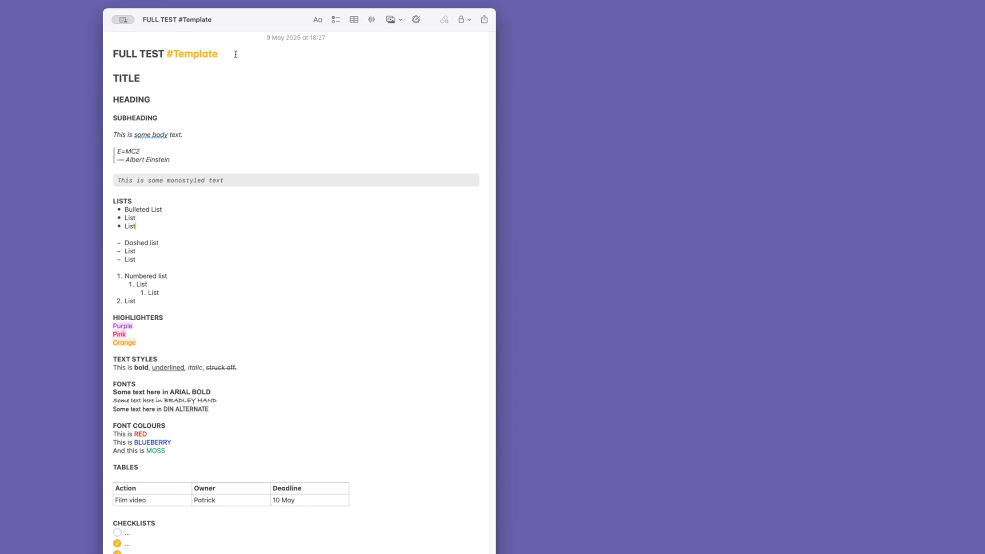
triple_click(235, 54)
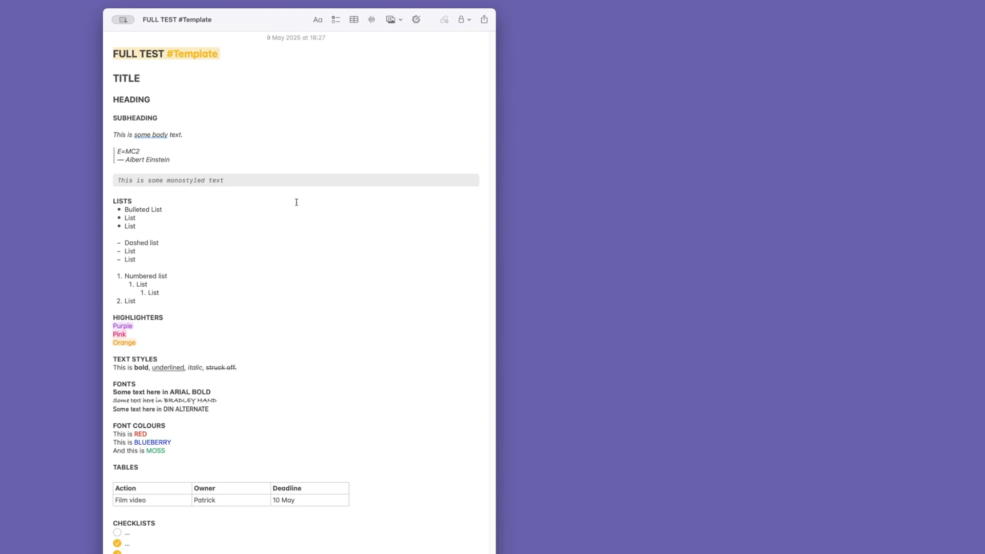
click(267, 166)
drag(120, 77, 236, 183)
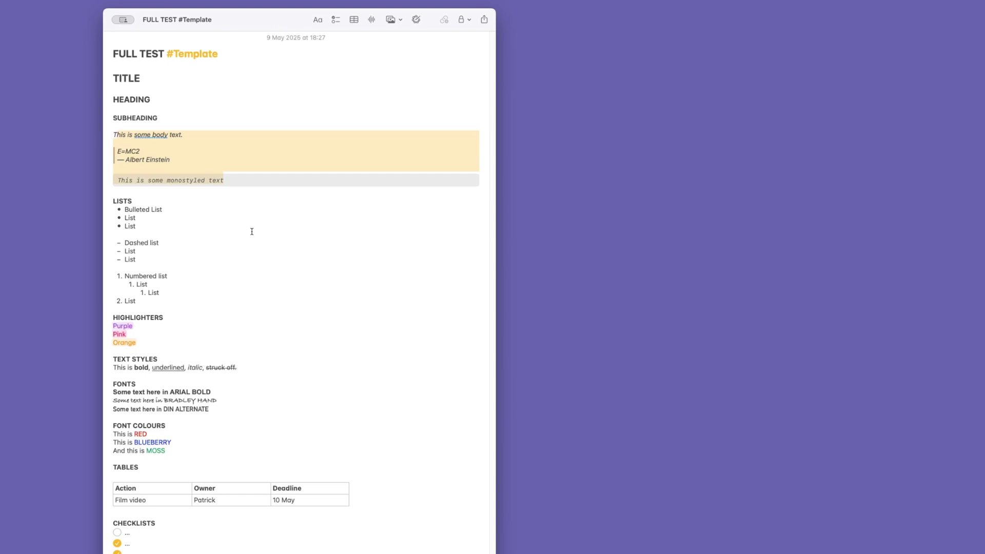
drag(139, 201, 148, 309)
drag(133, 326, 138, 352)
click(289, 403)
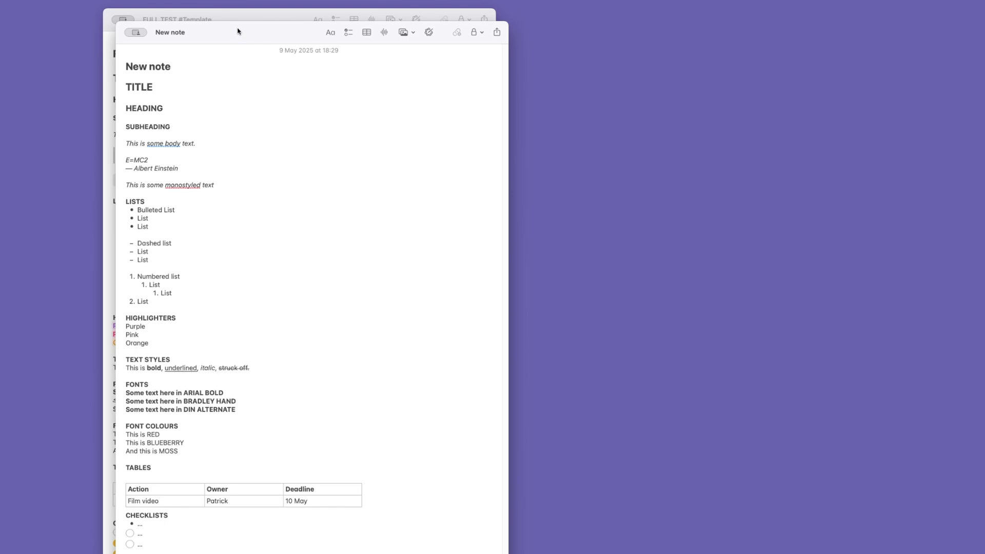
Move the New note window to the right of the original FULL TEST #Template note.
drag(238, 30, 615, 20)
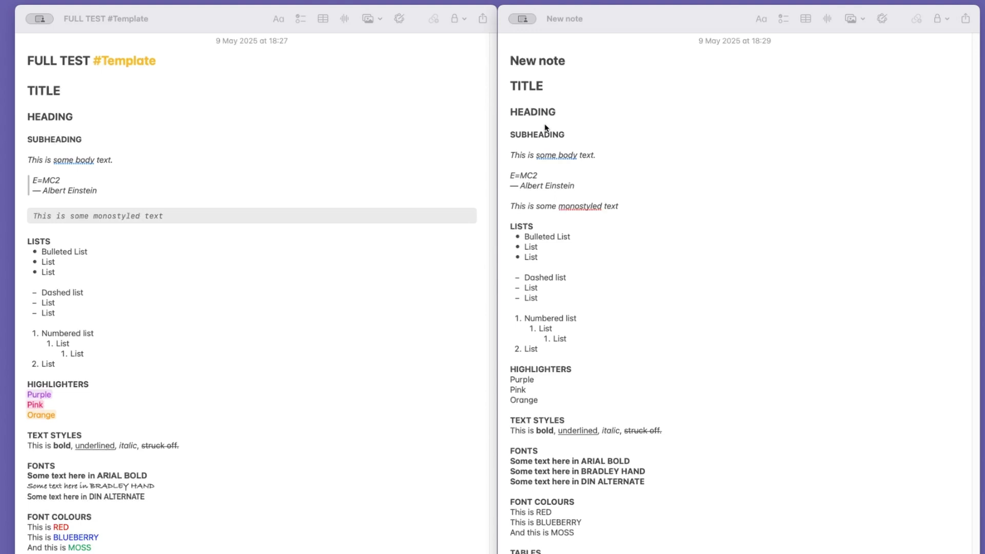
Check the New note's headings by selecting them and folding and unfolding the TITLE and HEADING sections.
click(574, 74)
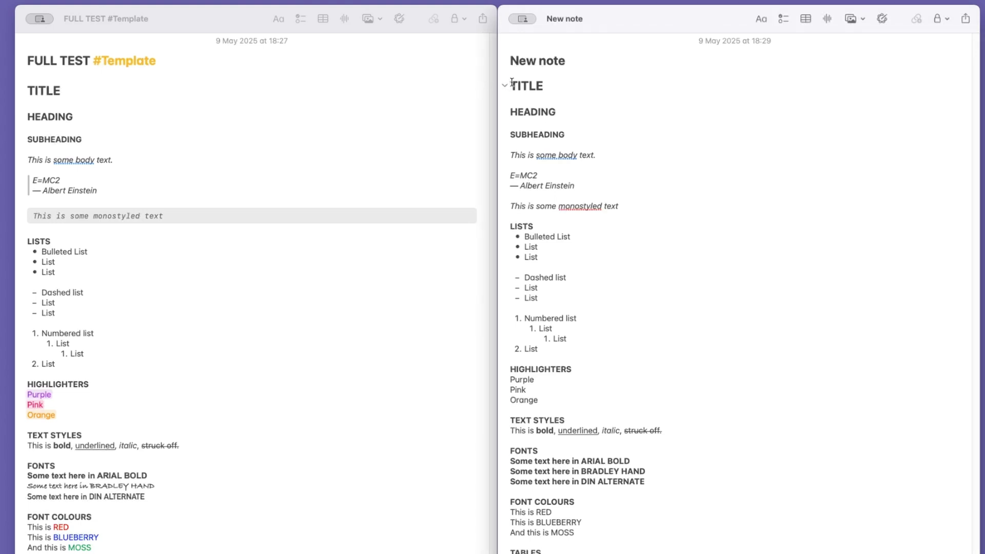
drag(512, 82, 577, 134)
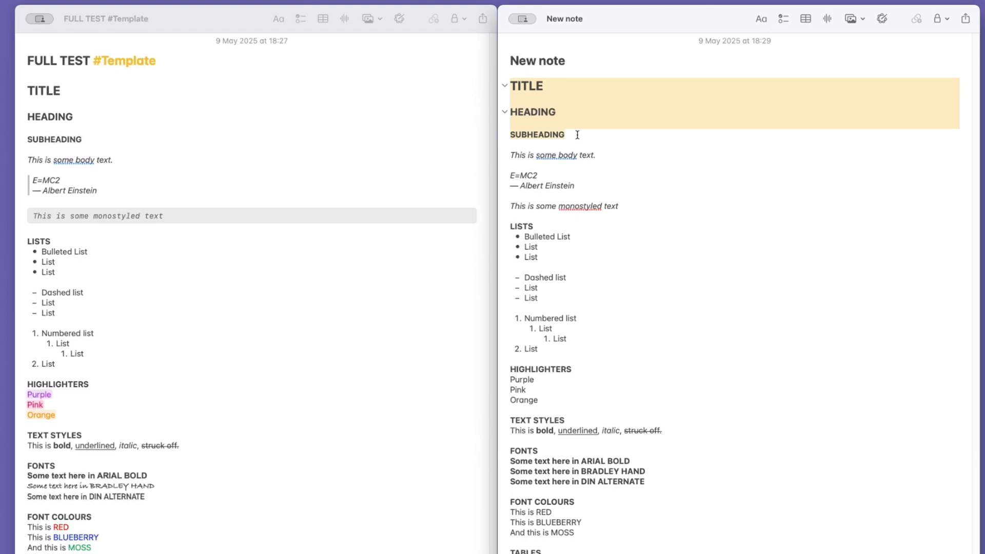
click(537, 116)
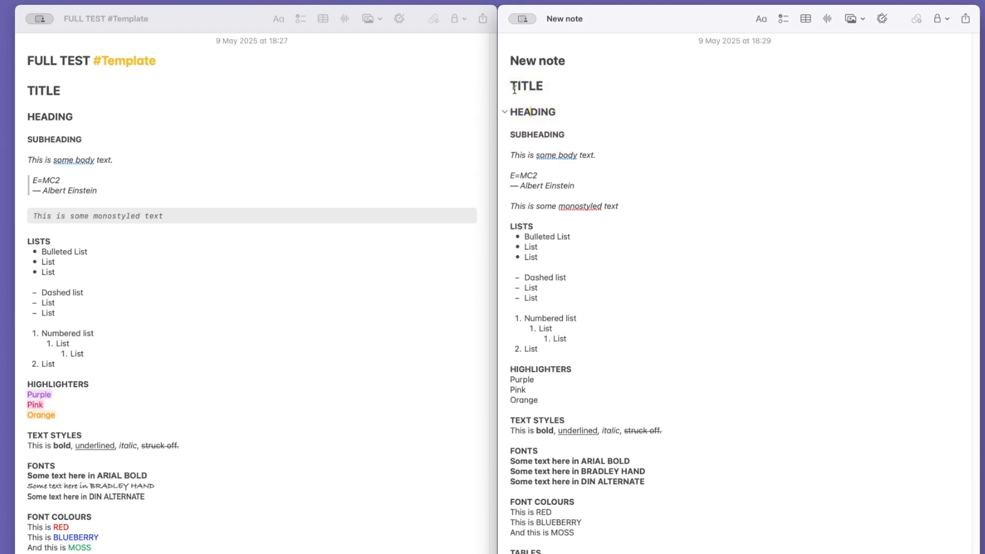
click(504, 87)
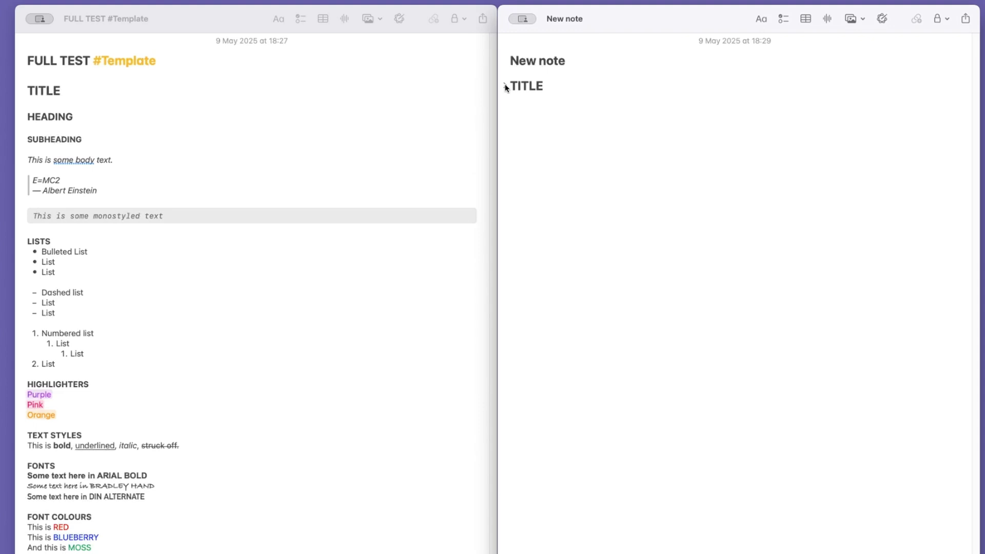
click(505, 86)
click(505, 113)
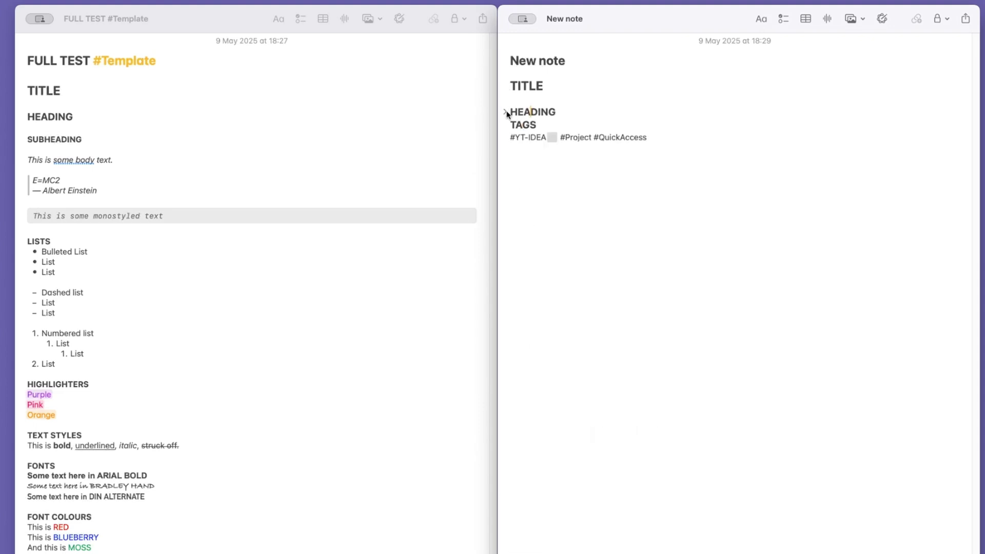
click(506, 112)
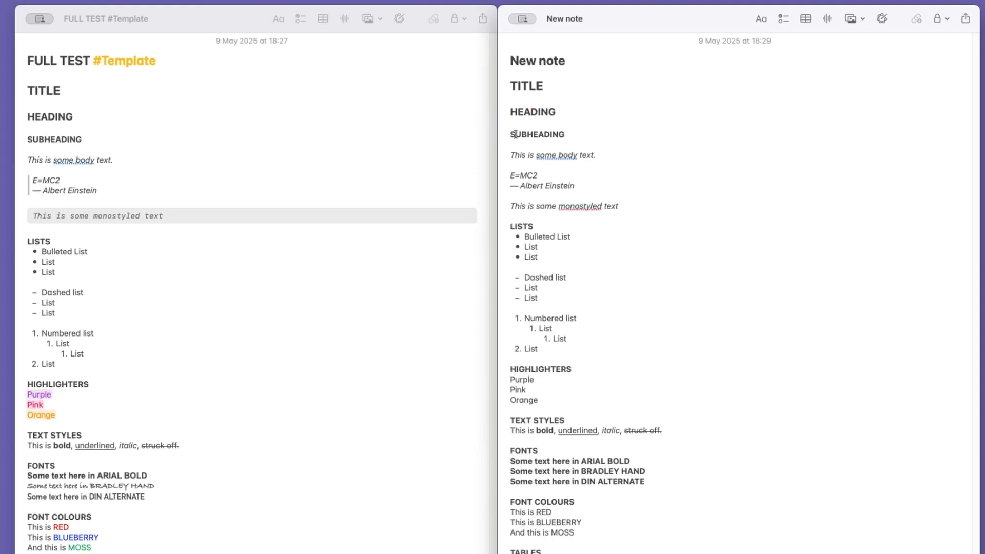
Give the SUBHEADING line the Subheading paragraph style.
double_click(516, 135)
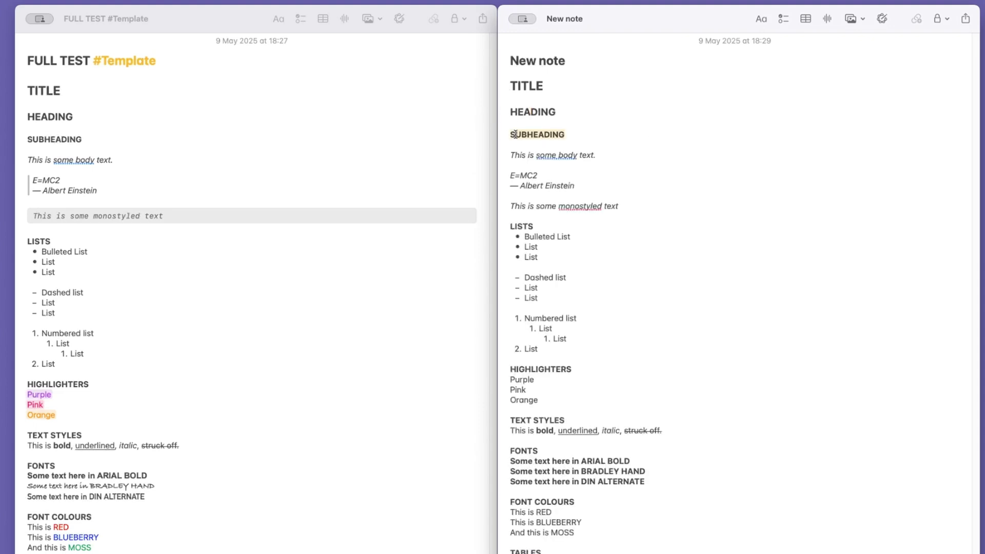
click(761, 18)
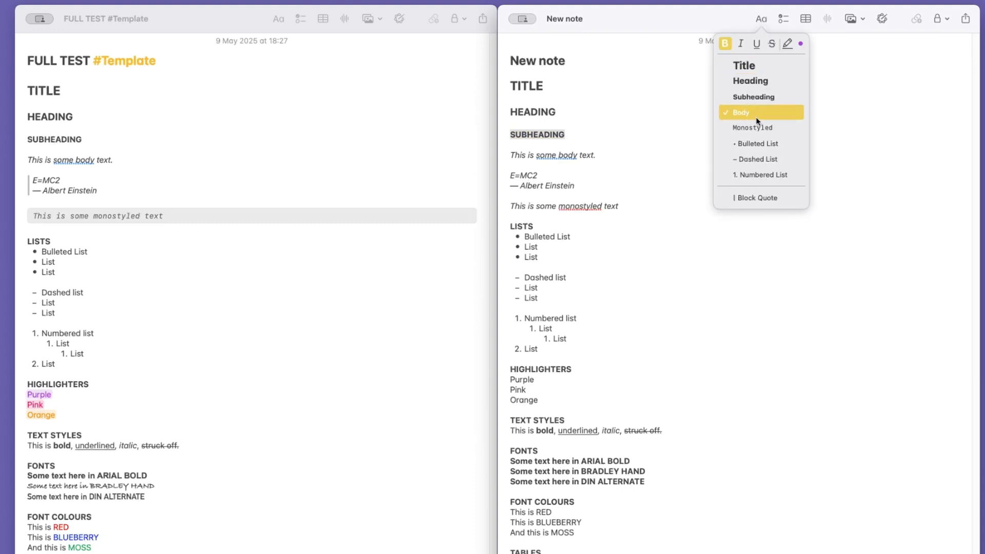
click(784, 96)
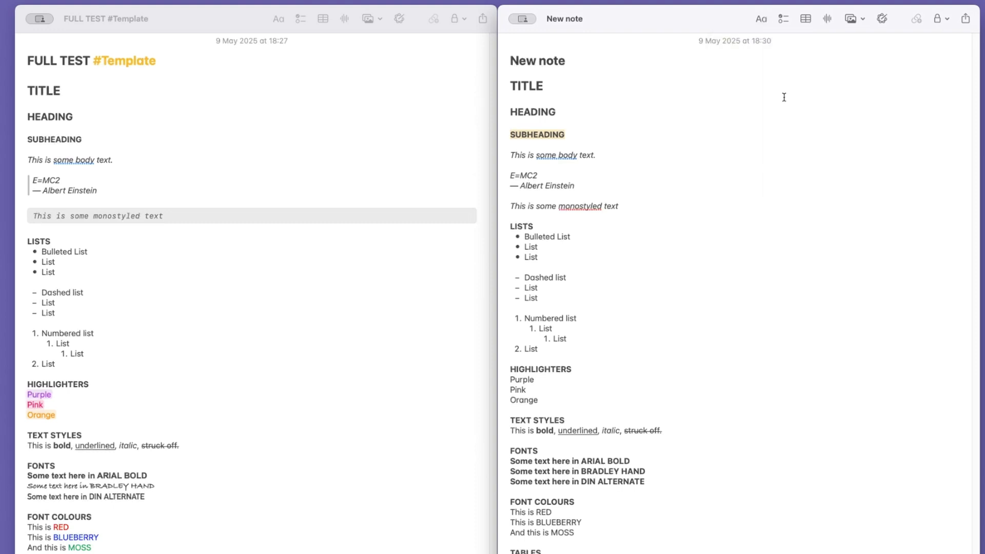
click(598, 155)
click(759, 20)
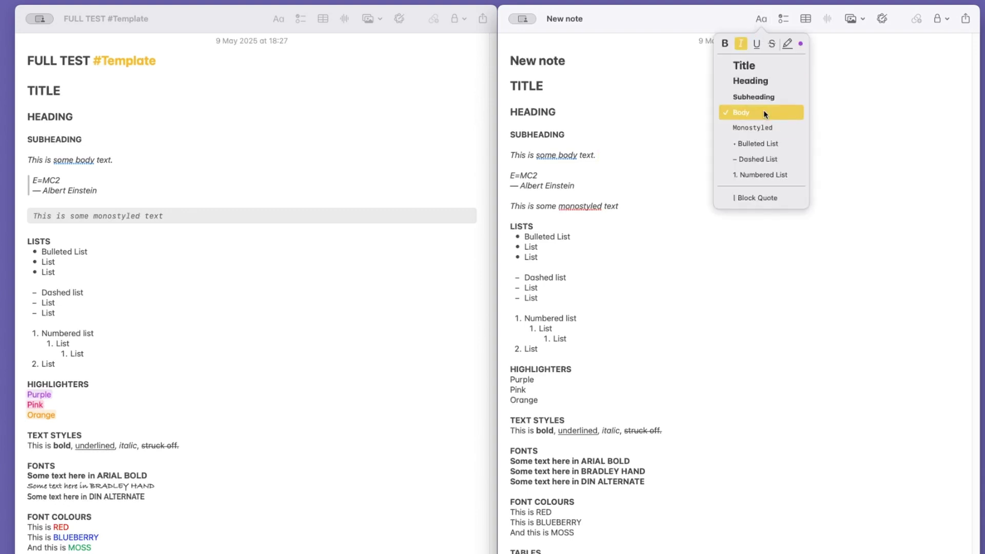
click(558, 178)
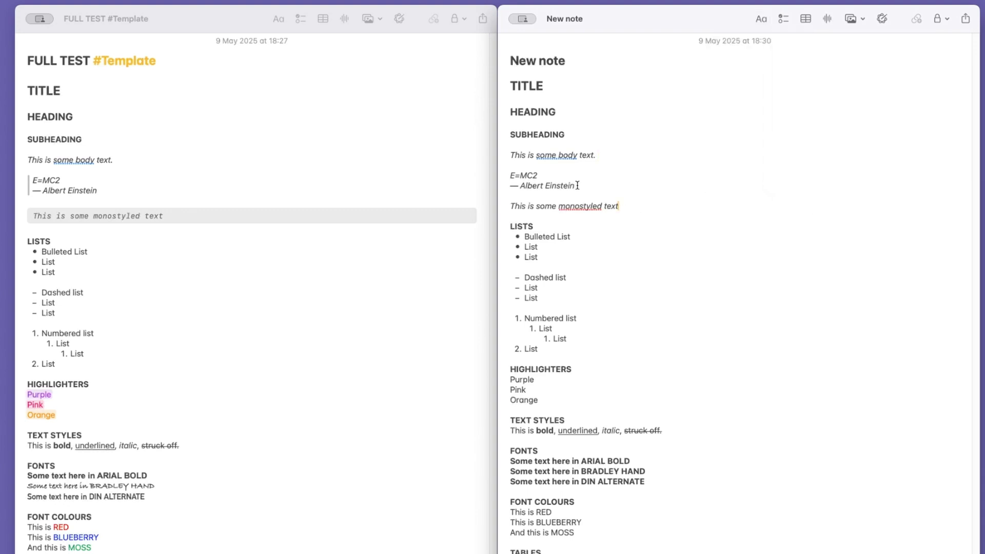
Make the E=MC2 lines a Block Quote and set the monostyled line to Monostyled.
drag(575, 185, 495, 173)
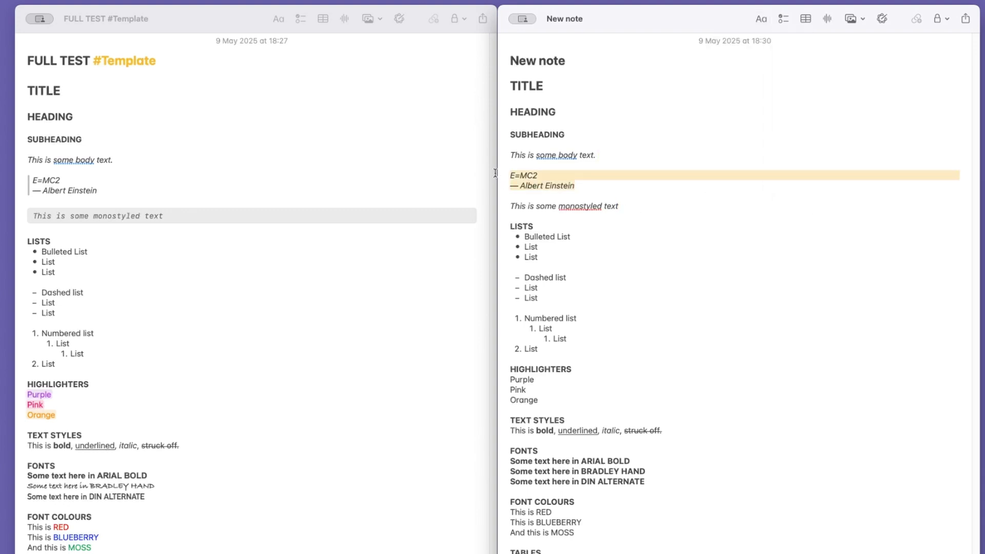
click(763, 19)
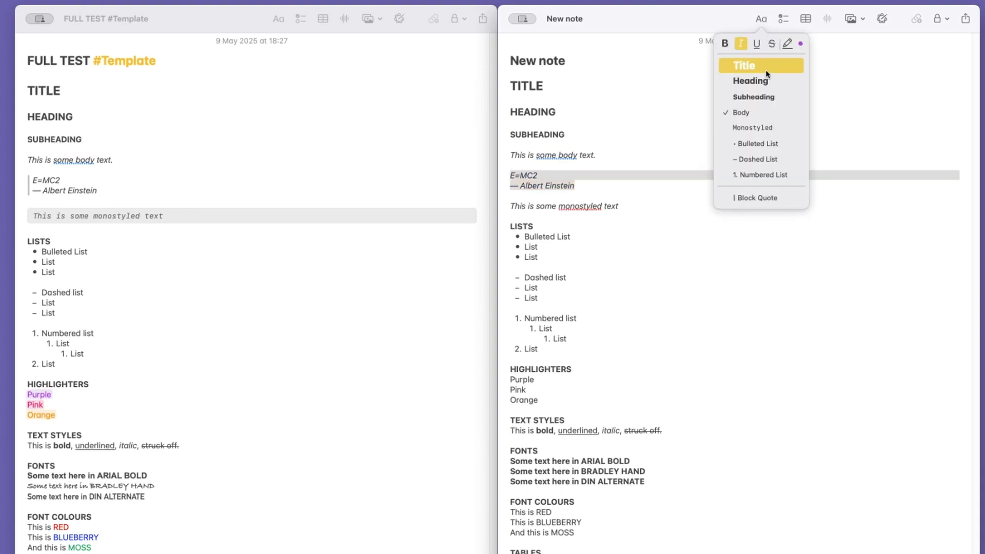
click(773, 199)
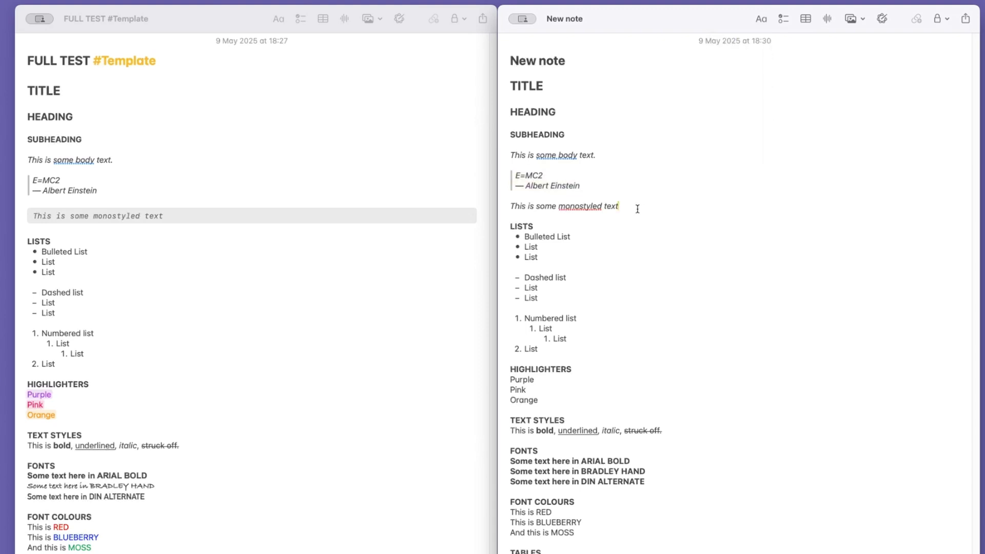
click(762, 19)
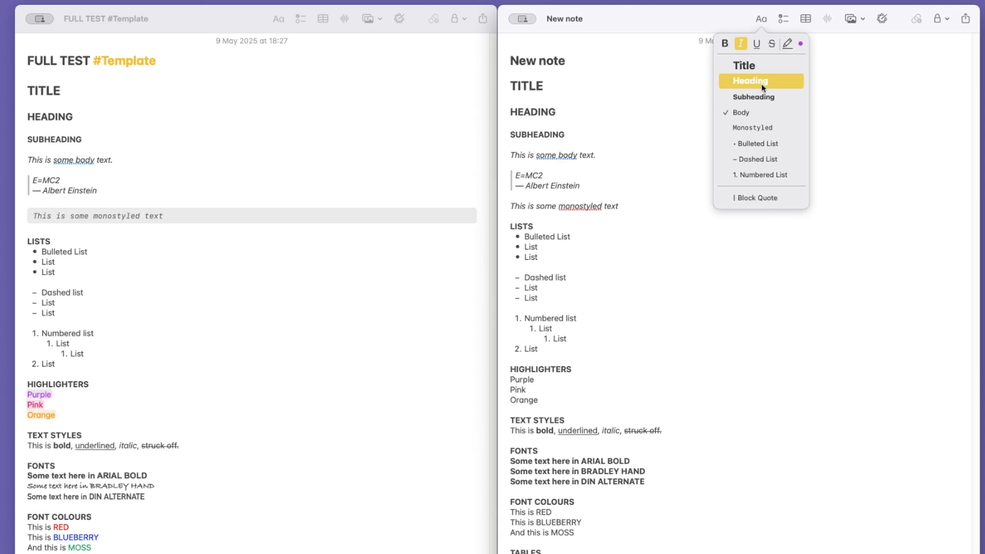
click(765, 129)
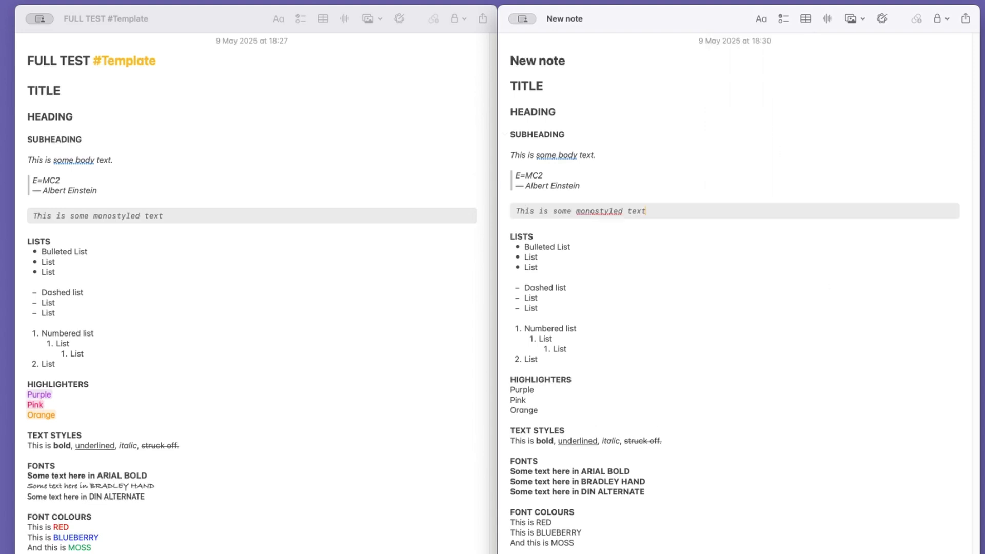
key(super+Tab)
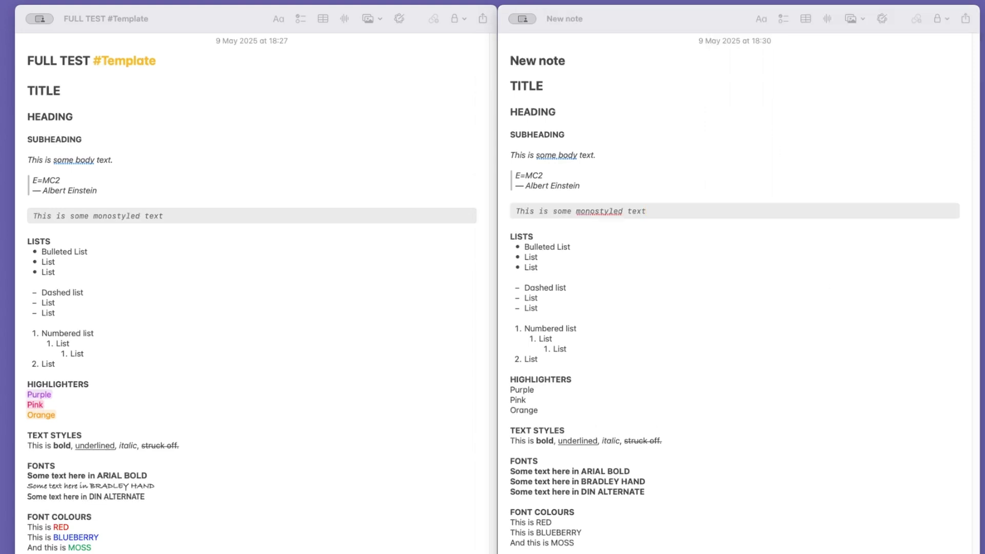
click(589, 356)
drag(524, 246, 541, 329)
click(576, 365)
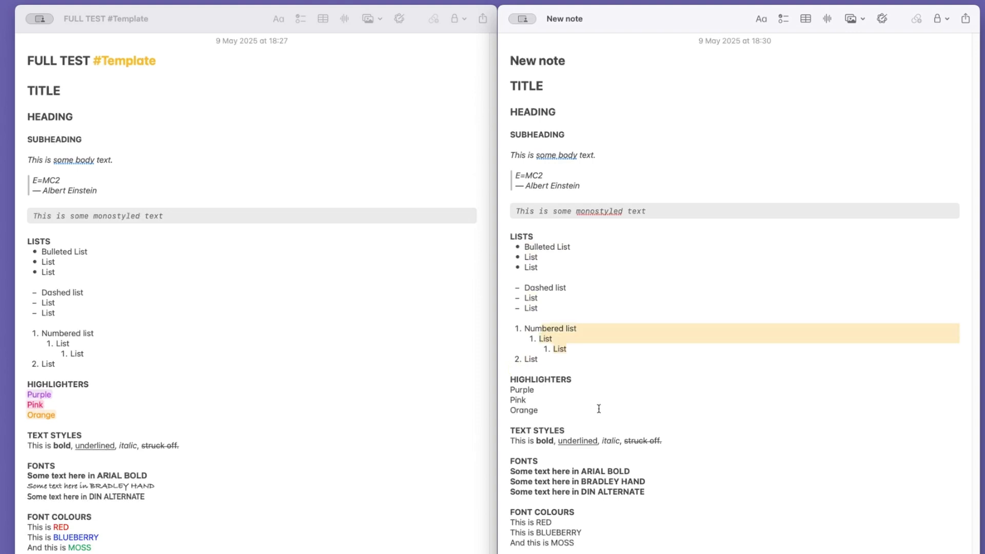
click(568, 366)
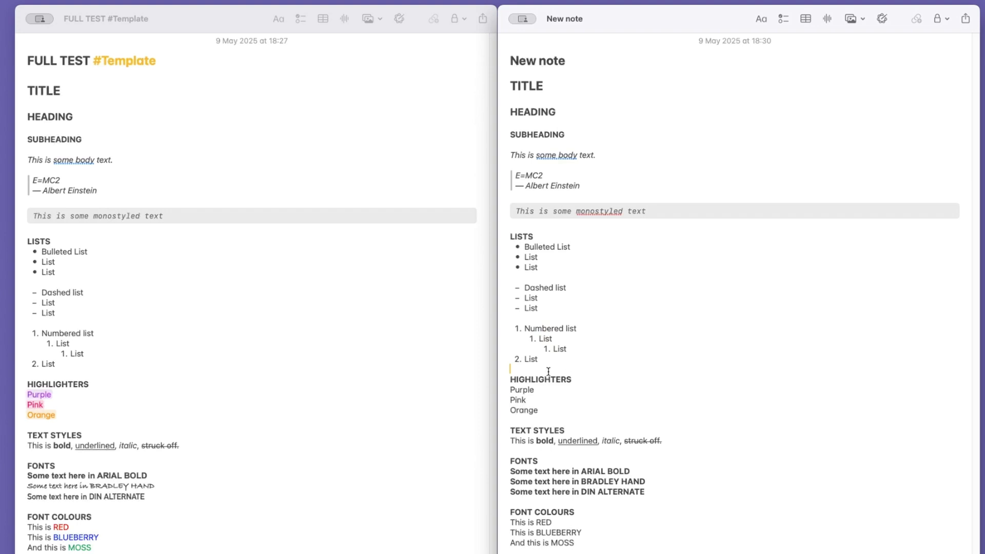
click(84, 383)
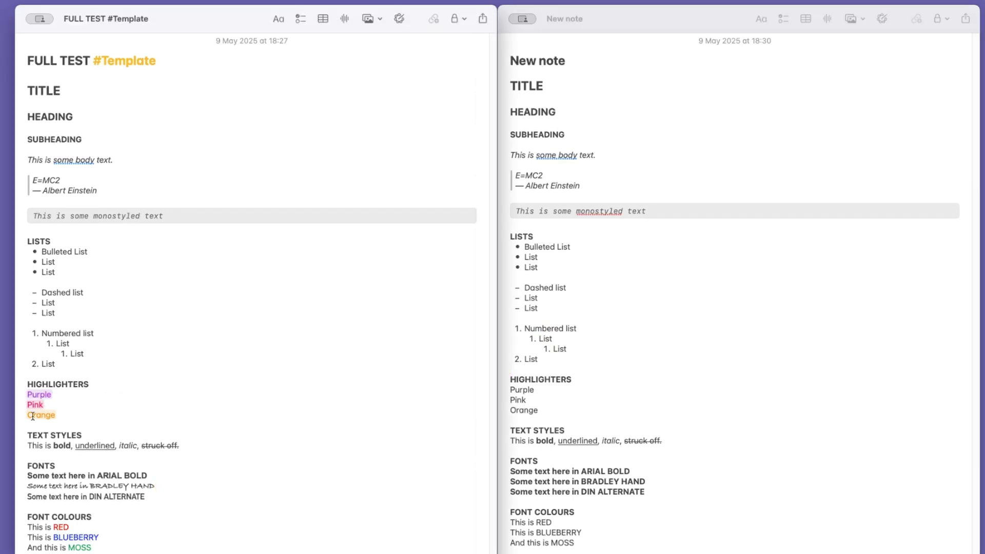
click(512, 387)
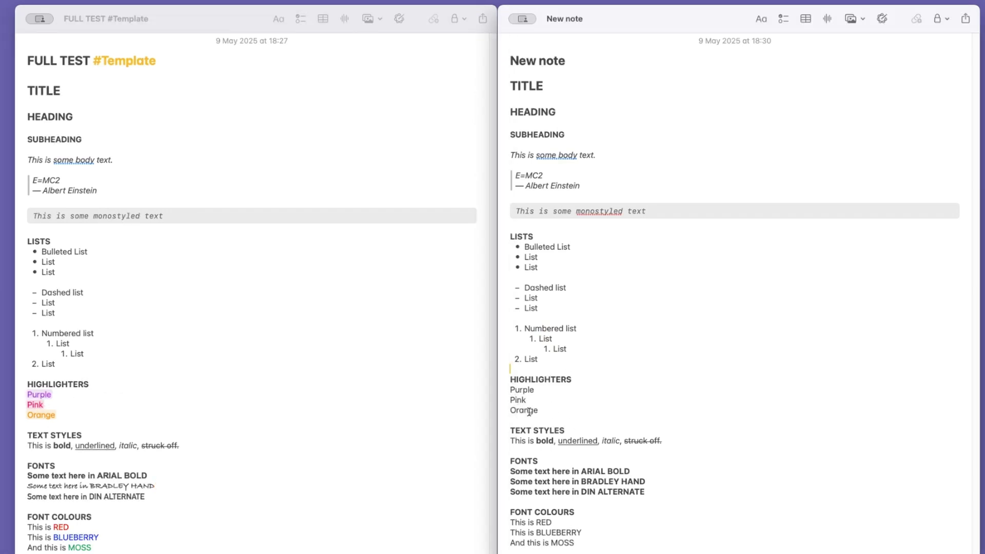
drag(544, 408, 508, 386)
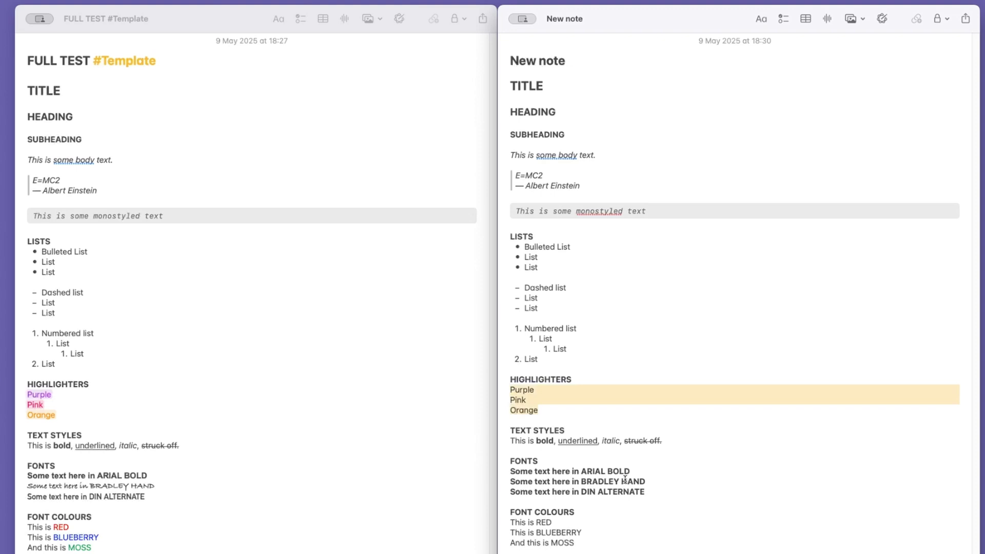
click(560, 460)
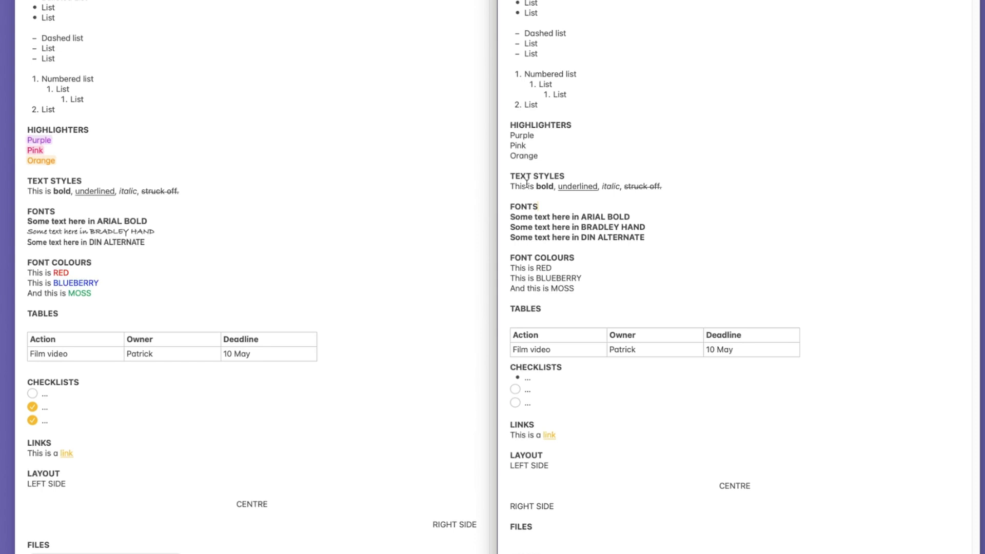
Compare the text styles, ARIAL BOLD and DIN fonts, and font colours between both notes.
drag(536, 187, 675, 185)
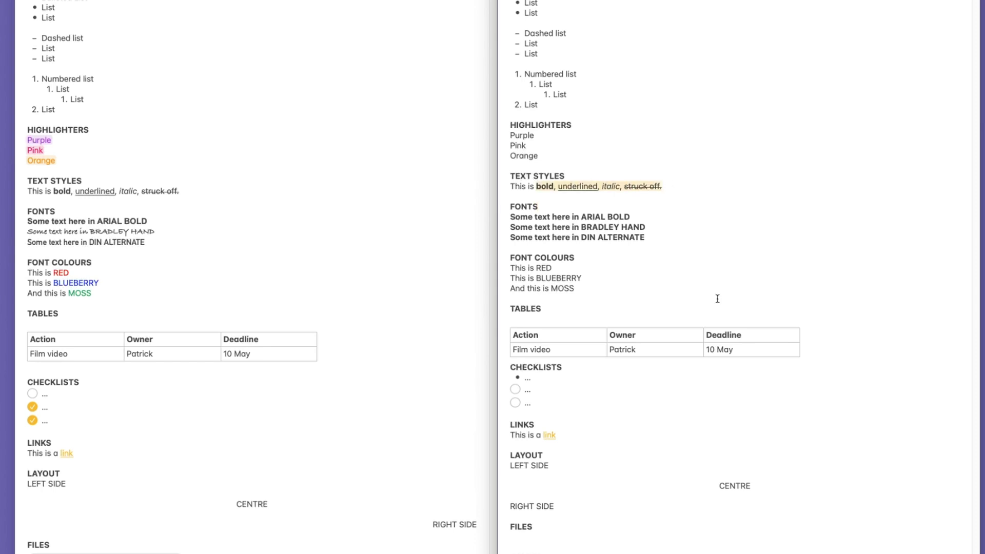
click(706, 281)
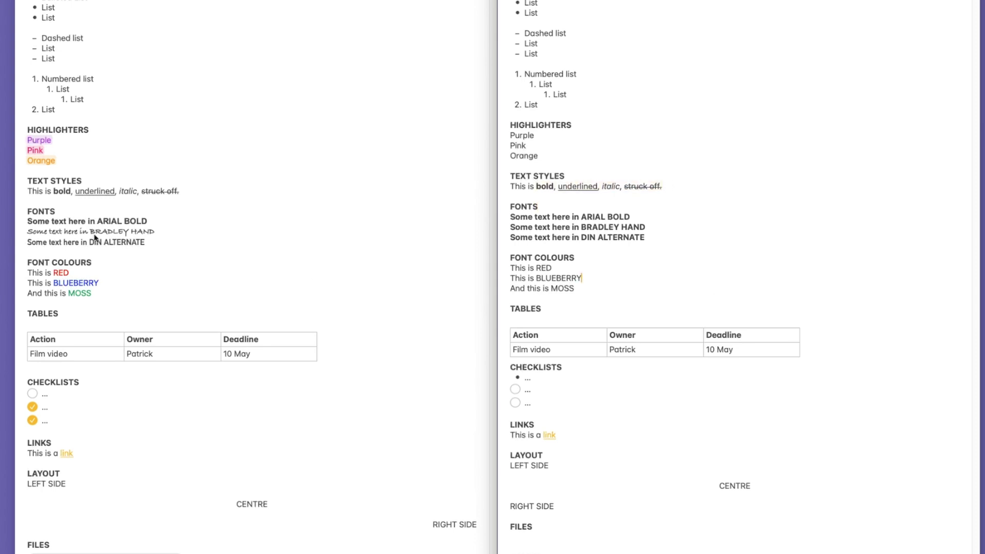
drag(96, 221, 155, 221)
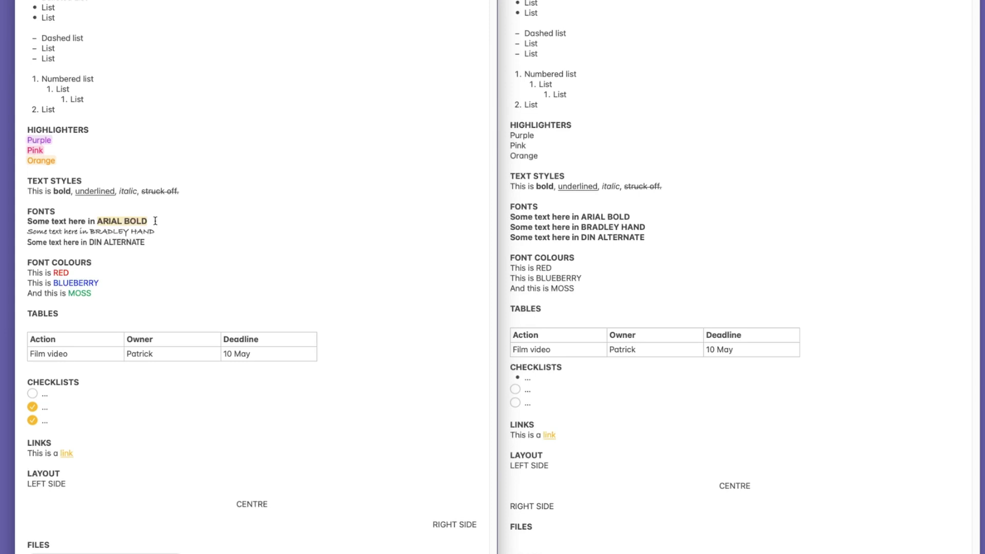
click(155, 225)
double_click(95, 242)
click(568, 246)
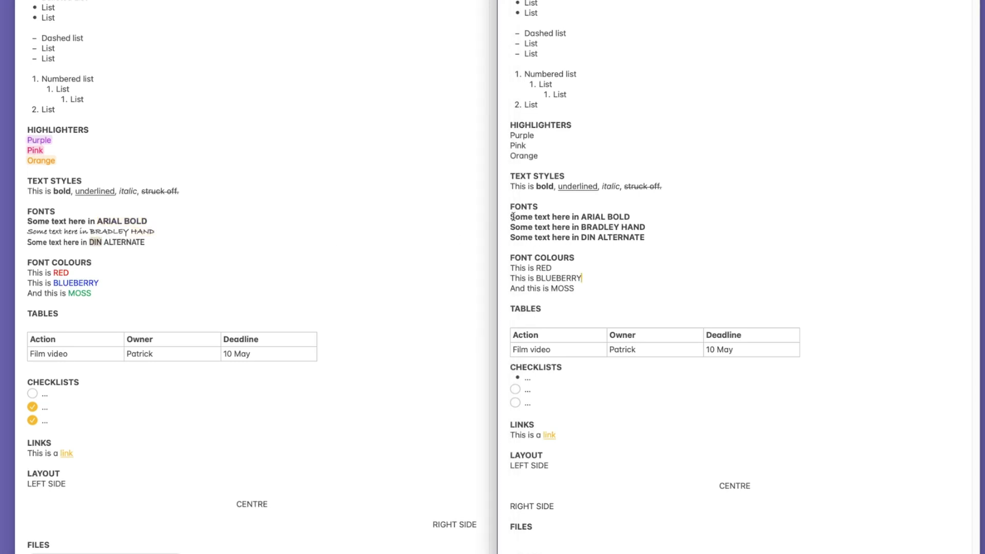
drag(511, 212, 678, 237)
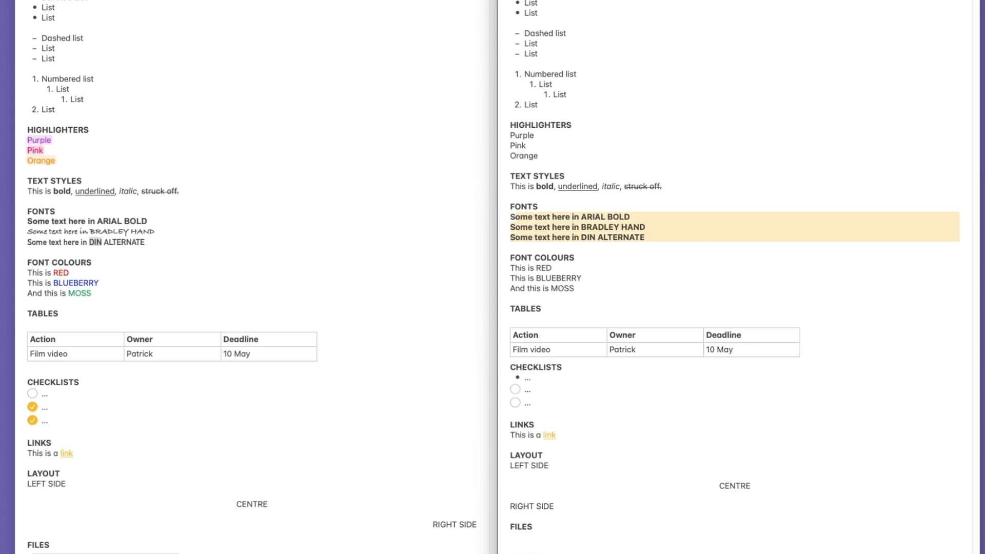
click(666, 246)
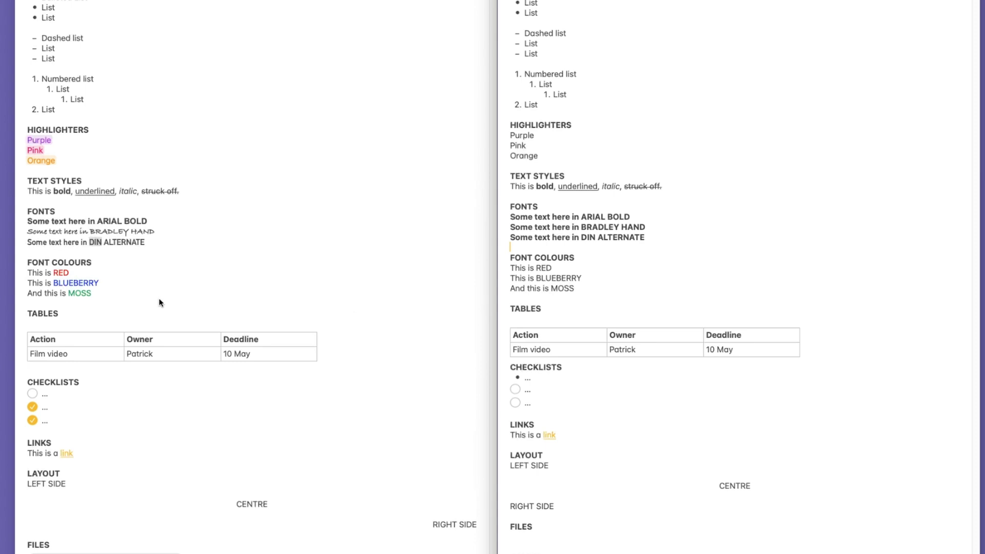
drag(582, 288, 513, 264)
click(538, 319)
Tick the original note's first checklist item, then open the linked note in a new window.
drag(510, 378, 566, 379)
click(163, 426)
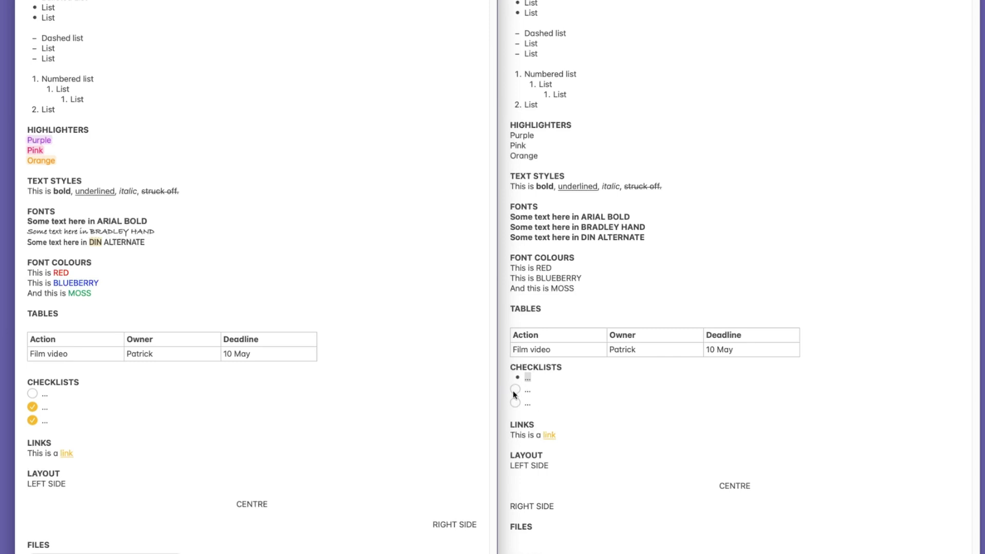
click(542, 406)
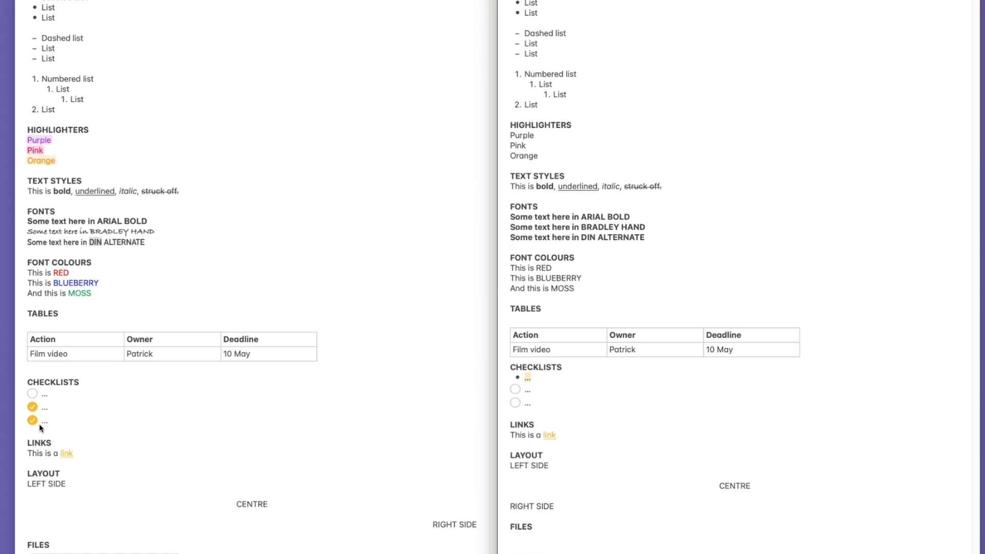
click(32, 395)
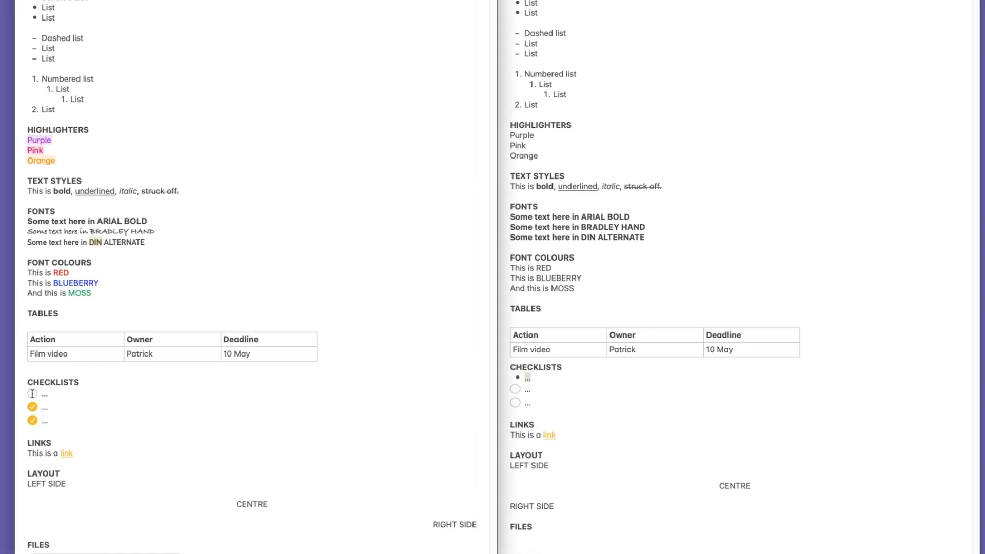
click(33, 394)
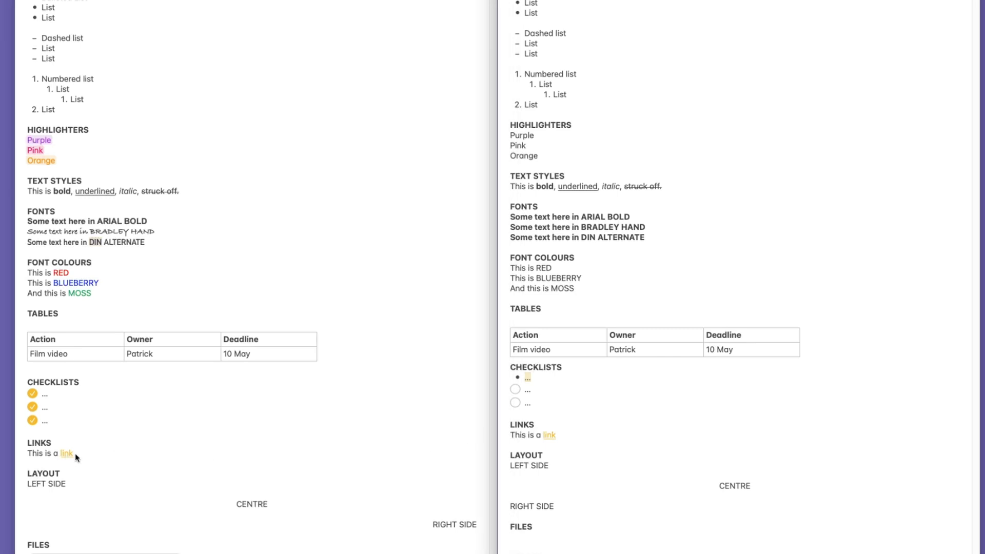
right_click(548, 437)
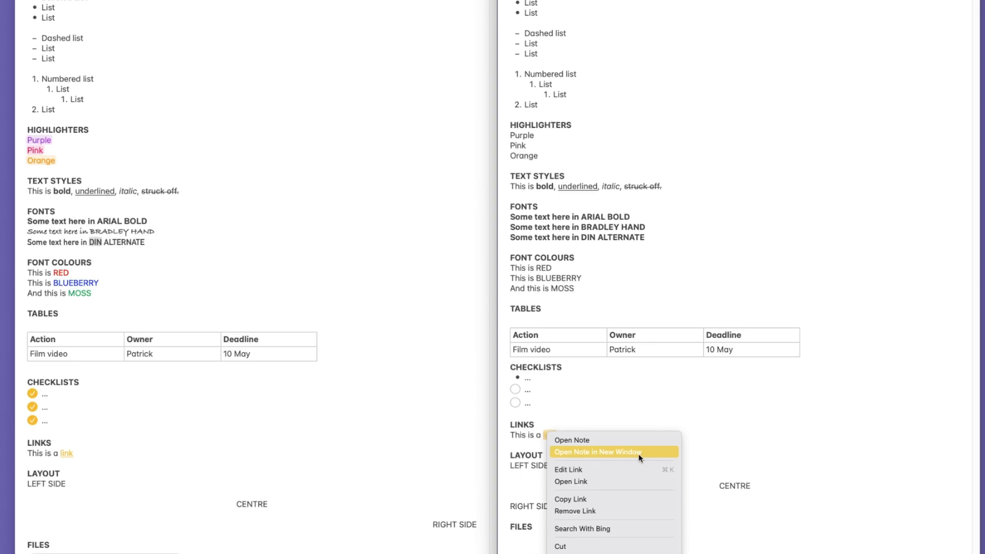
click(624, 450)
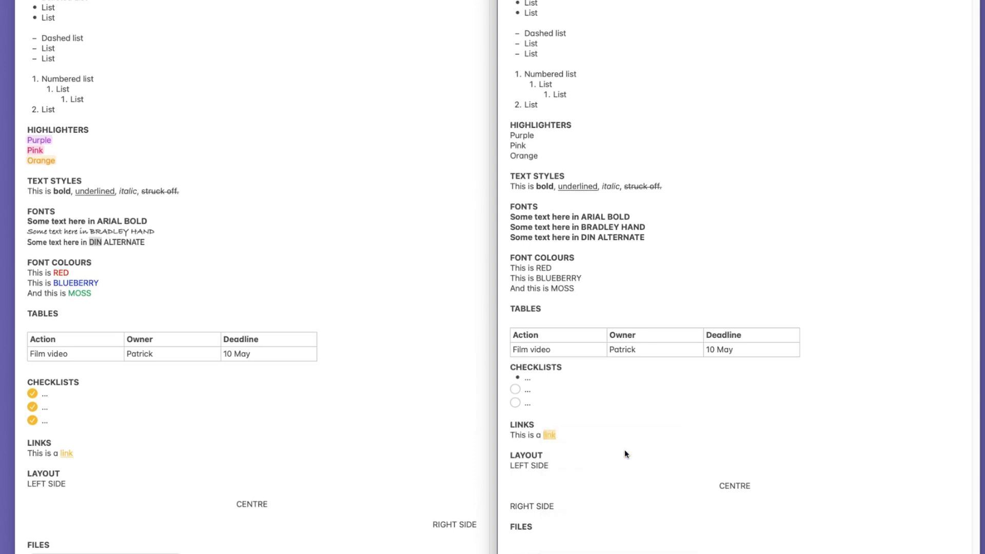
Compare both TAGS blocks, then delete the trailing space after #QuickAccess in the New note.
scroll(251, 277, down, 5)
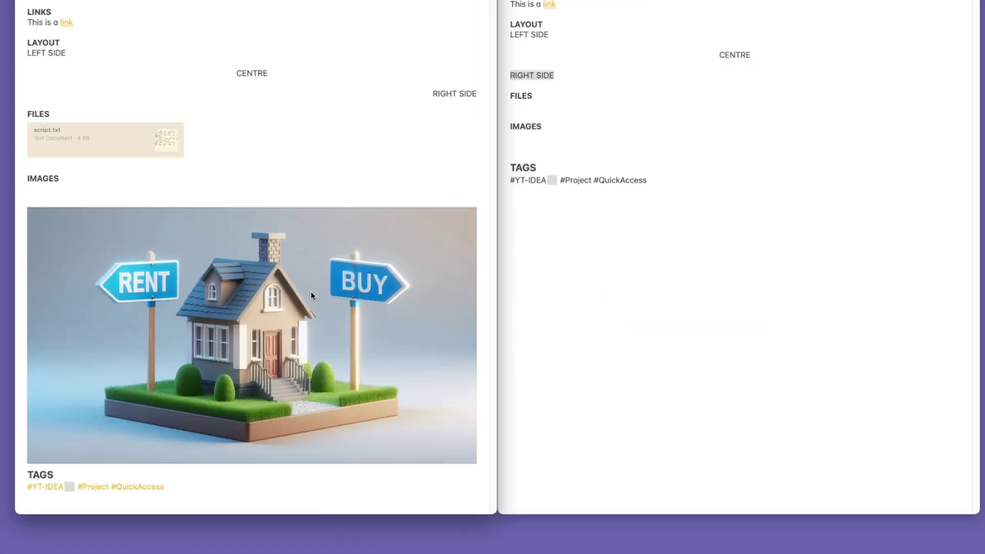
click(312, 508)
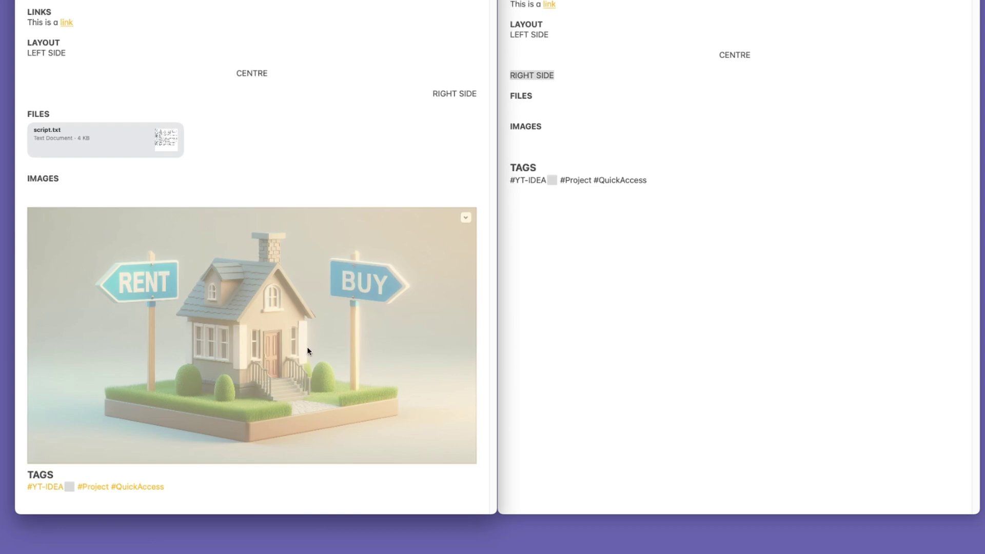
click(188, 496)
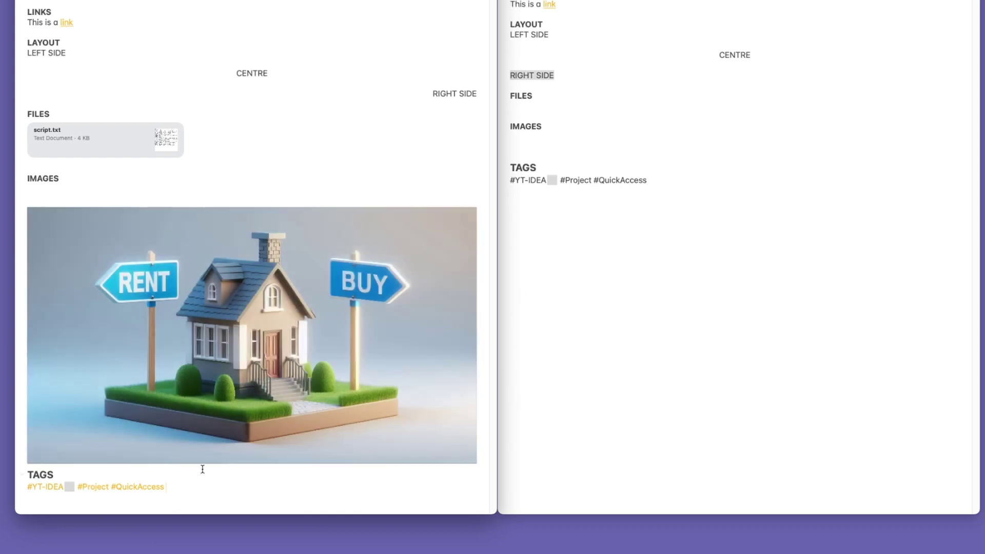
key(Escape)
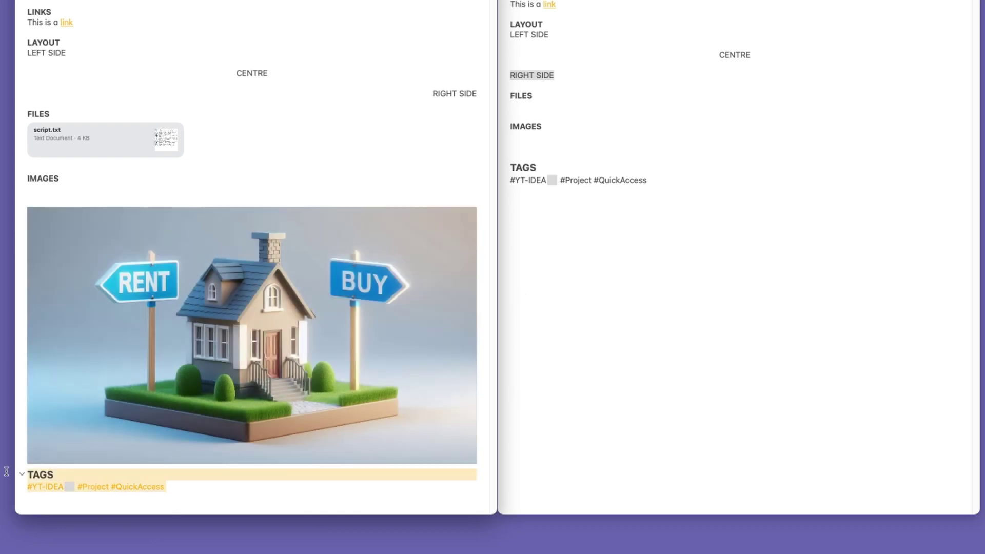
click(163, 498)
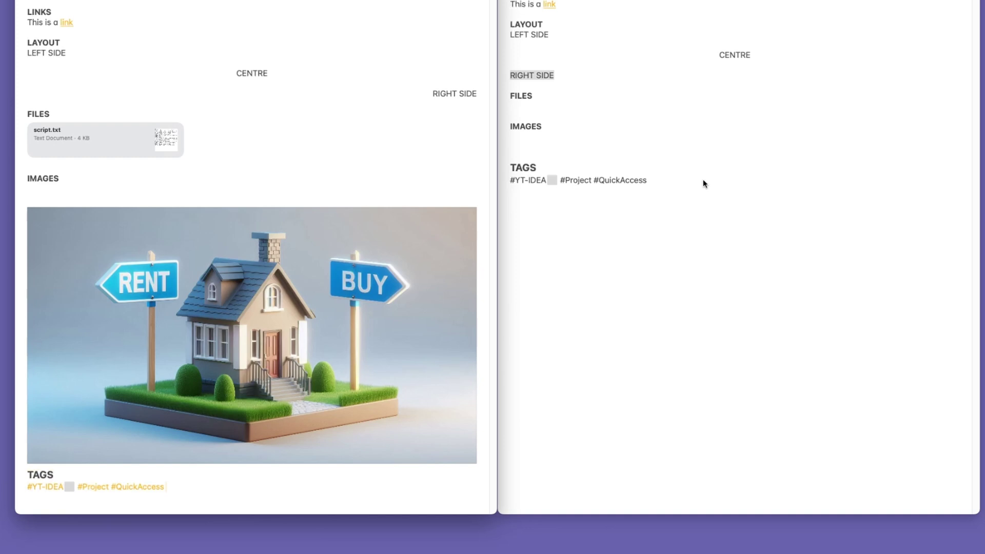
click(662, 179)
key(Escape)
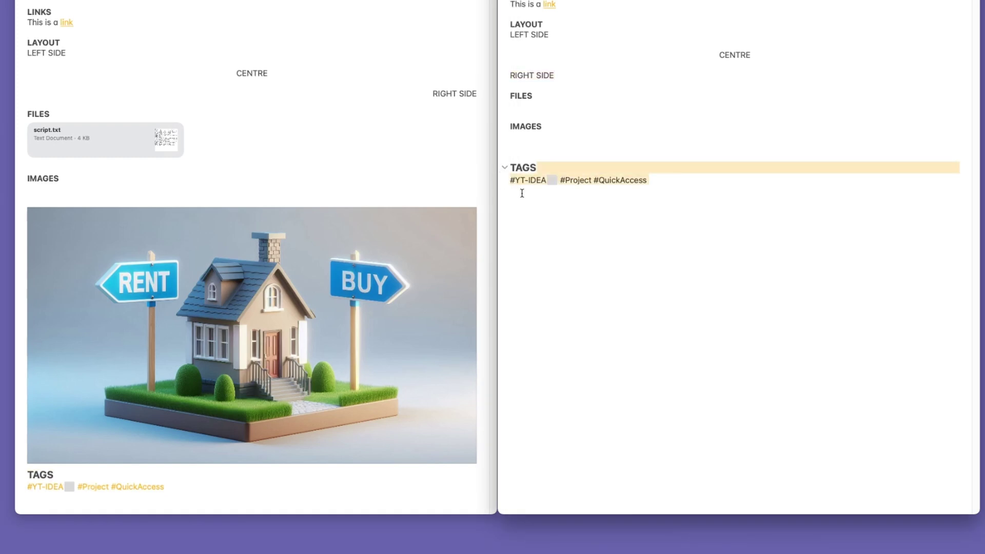
click(568, 211)
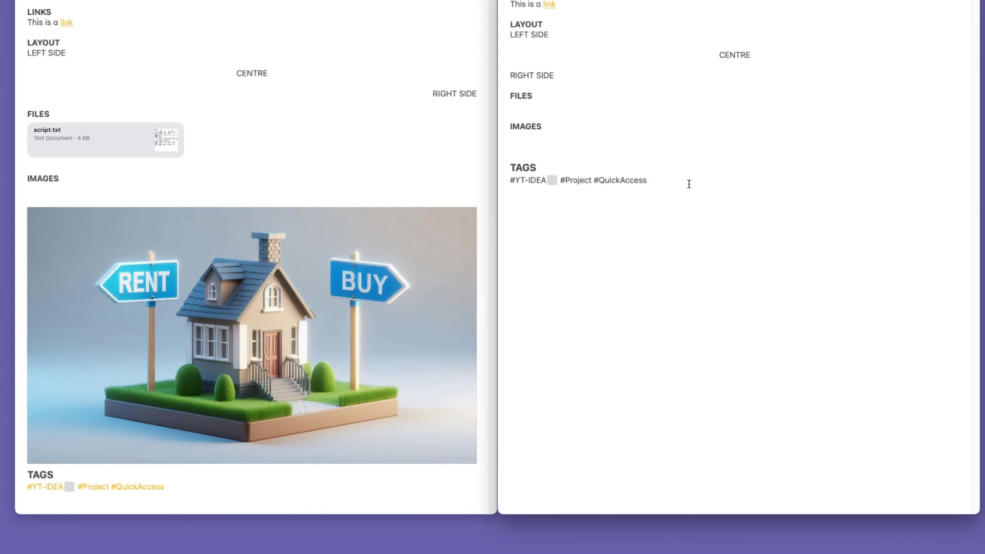
key(BackSpace)
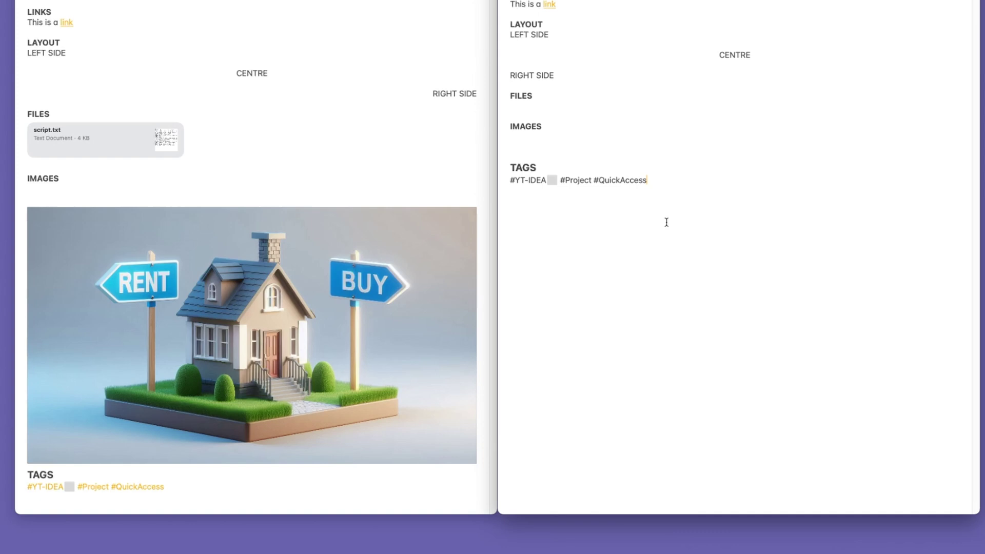